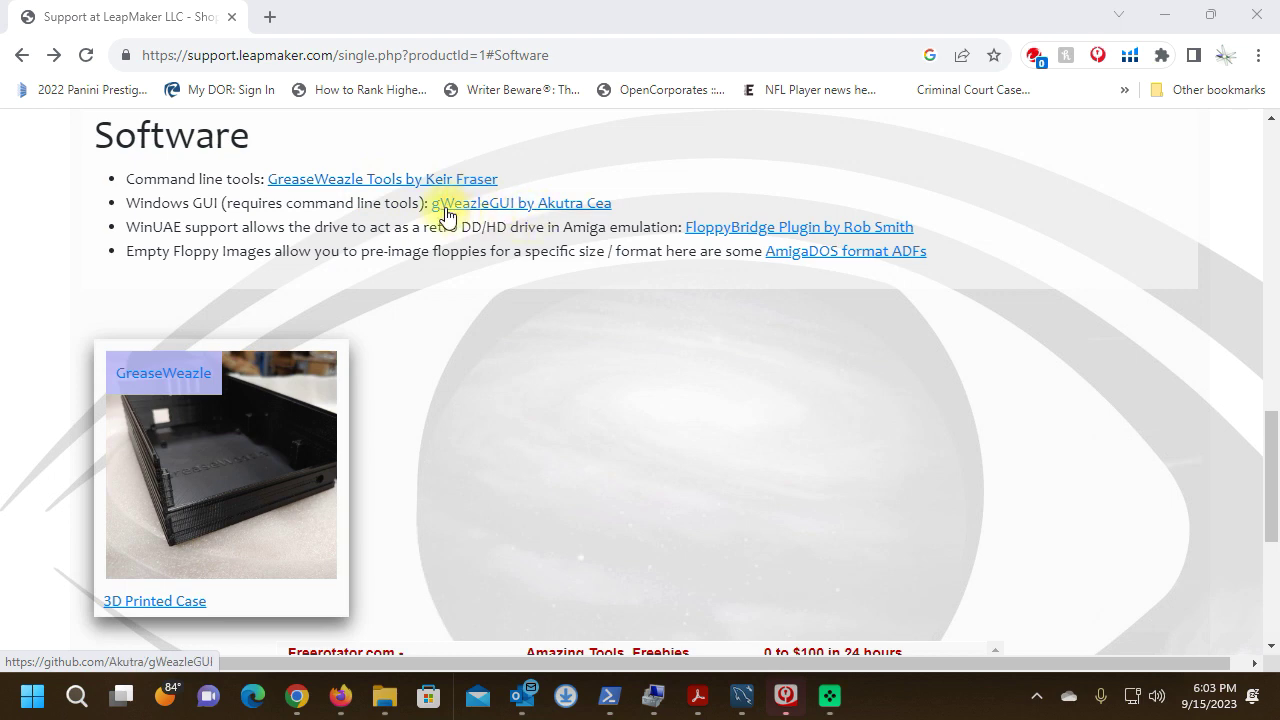
Step: Launch gWeazleGUI over the LeapMaker support page's Software section
{"action": "left_click", "coordinate": [566, 696]}
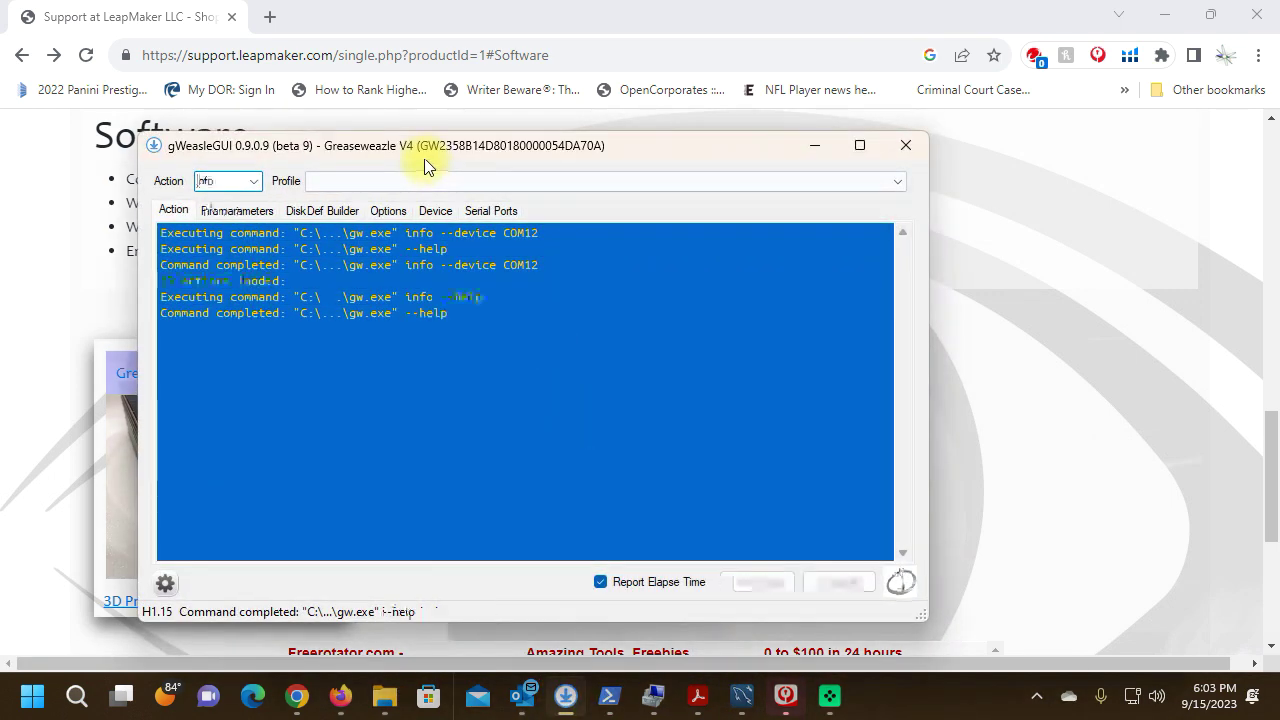
Step: Check the Device and Serial Ports details for the Greaseweazle V4 on COM12, then return to the command log
{"action": "left_click_drag", "start_coordinate": [426, 148], "coordinate": [485, 135]}
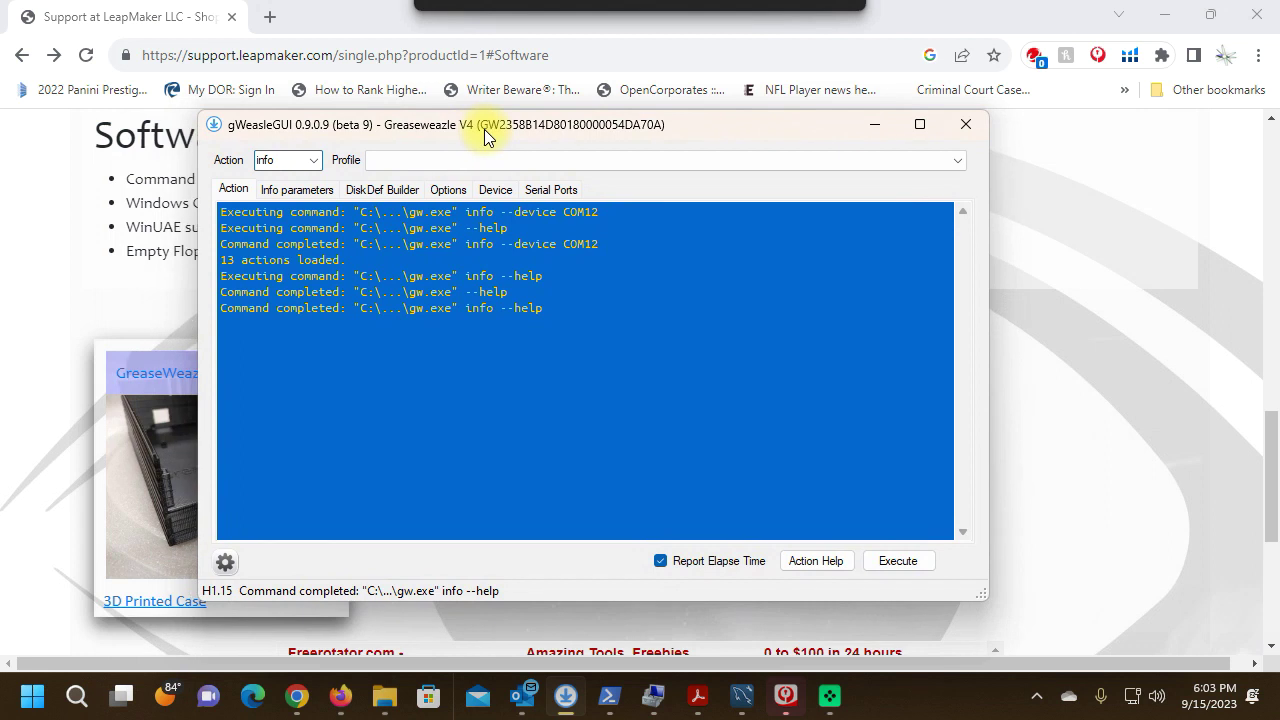
{"action": "left_click", "coordinate": [495, 191]}
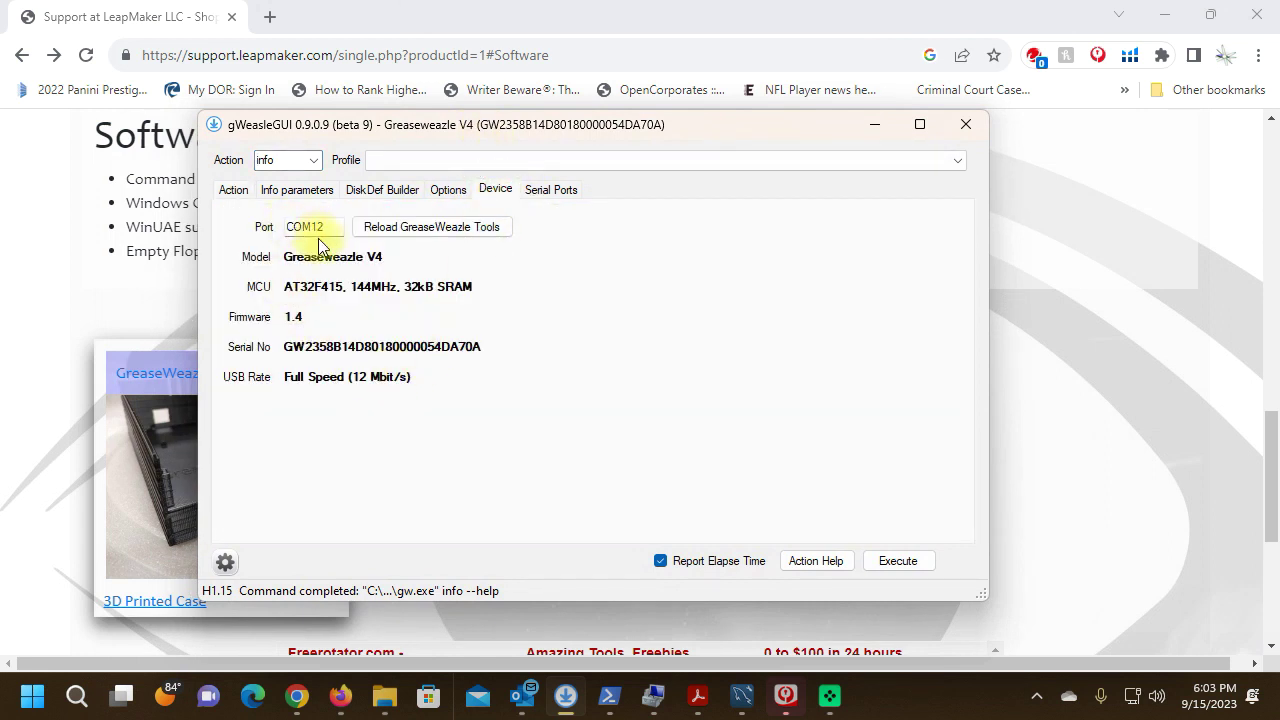
{"action": "left_click", "coordinate": [551, 188]}
{"action": "left_click", "coordinate": [357, 228]}
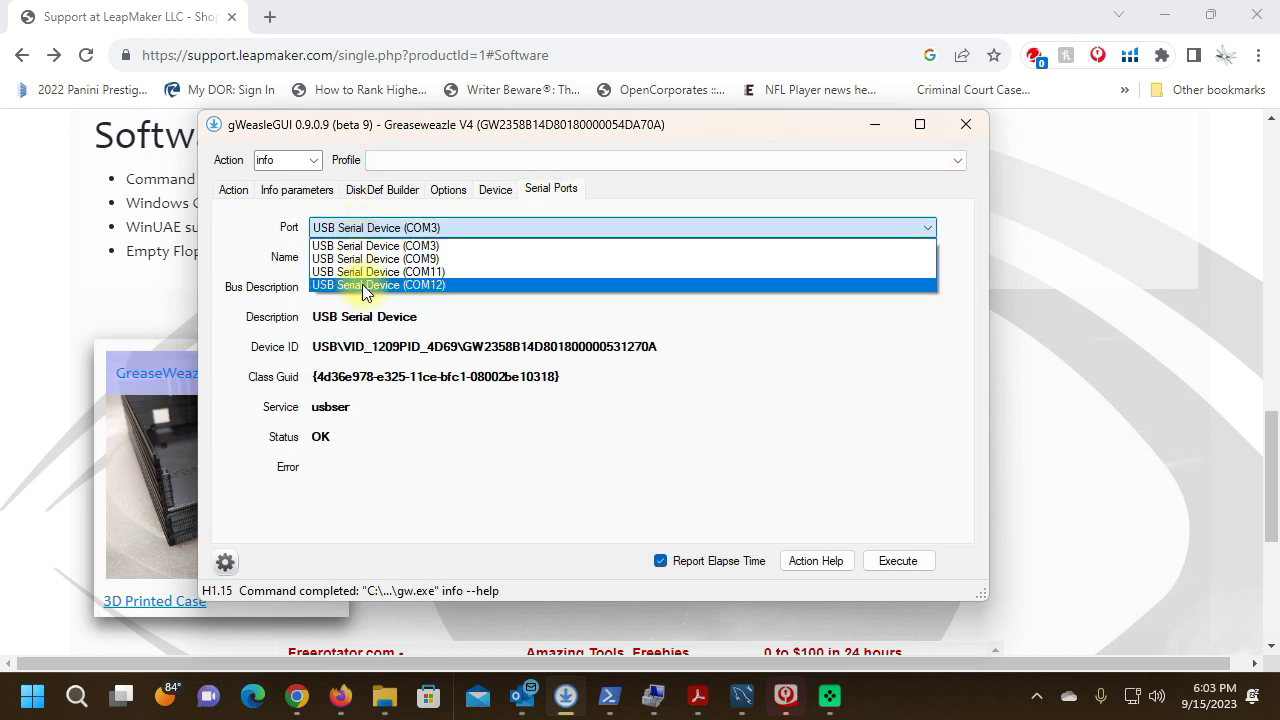
{"action": "left_click", "coordinate": [417, 226]}
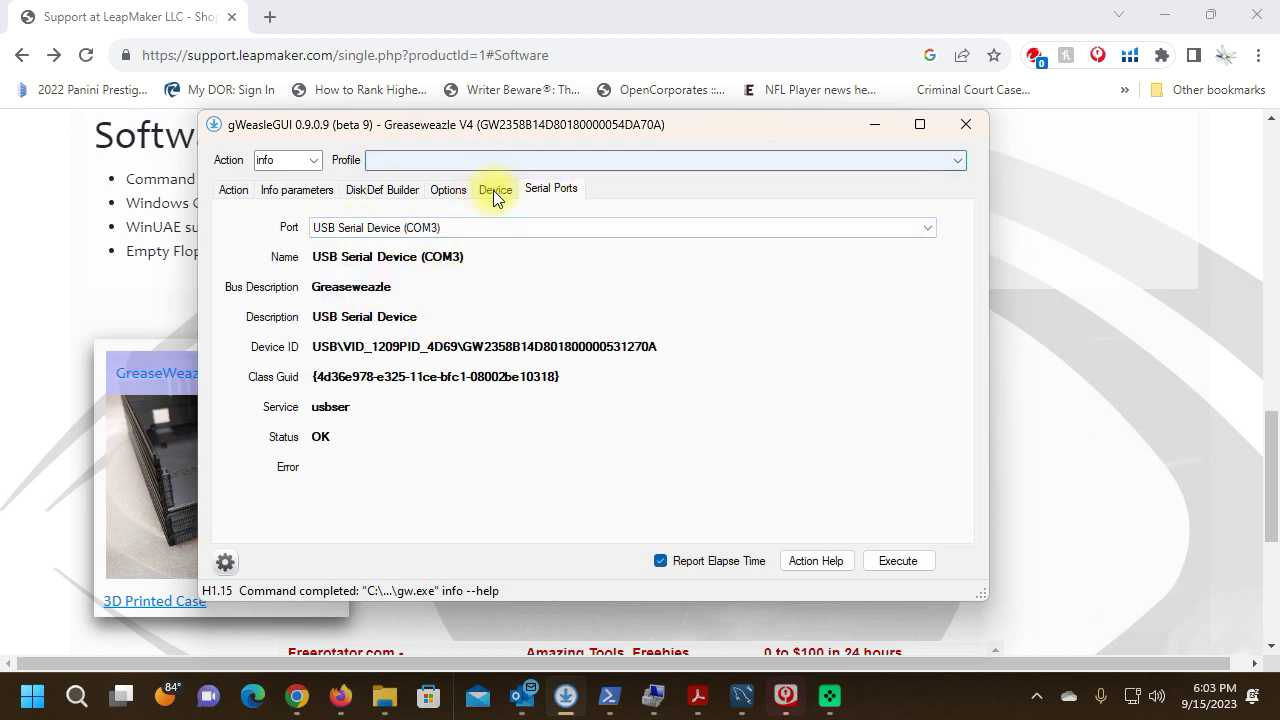
{"action": "left_click", "coordinate": [494, 189]}
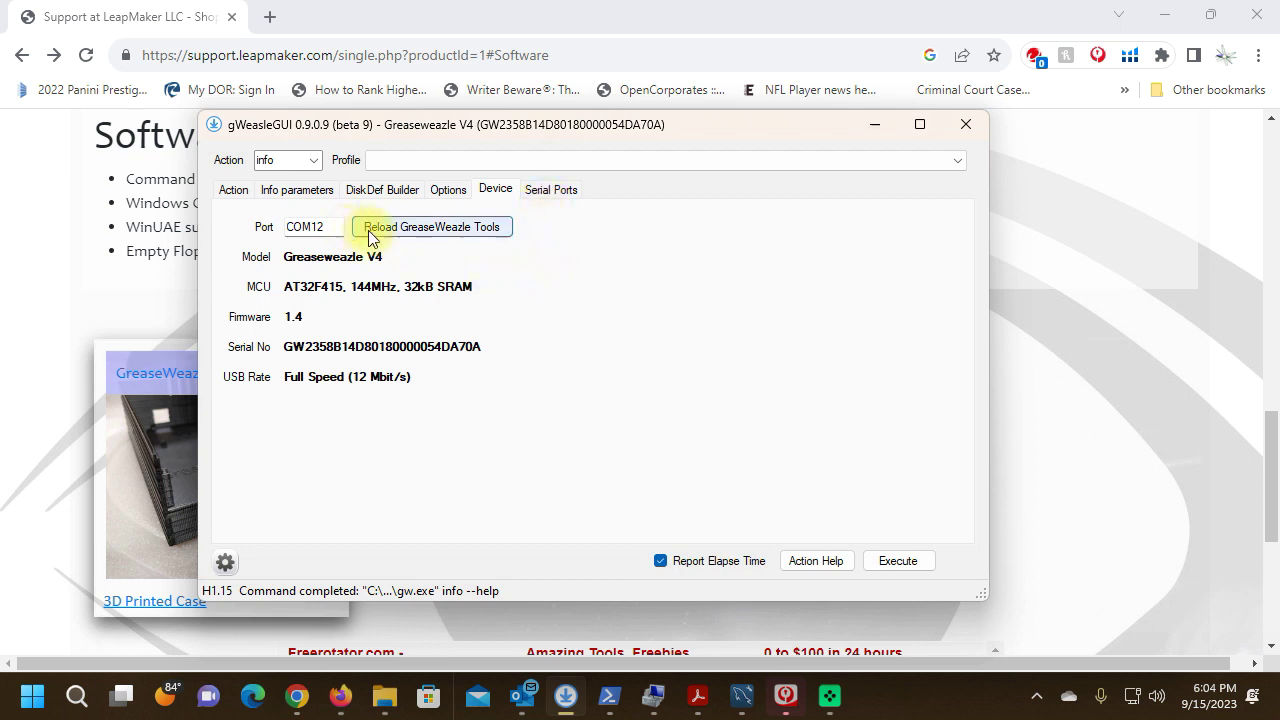
{"action": "left_click", "coordinate": [231, 188]}
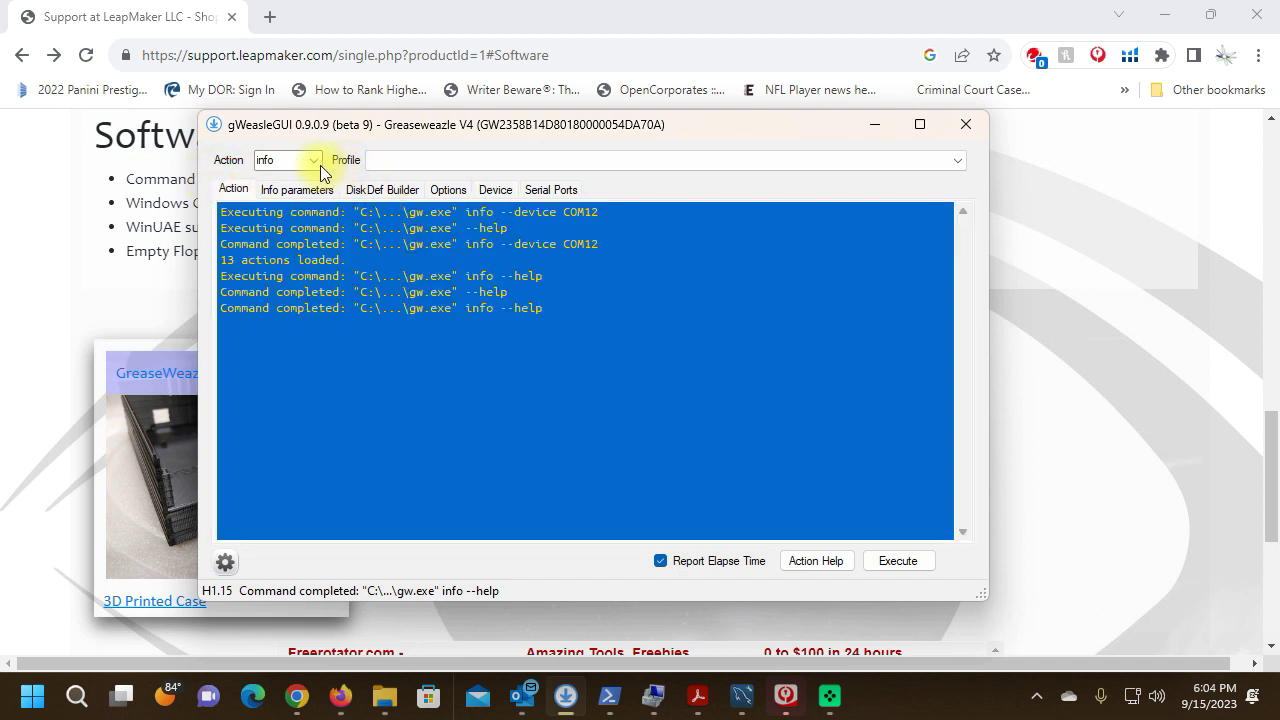
Step: Select the write action and show its parameters with Format Type amiga.amigados
{"action": "left_click", "coordinate": [303, 162]}
{"action": "left_click", "coordinate": [283, 205]}
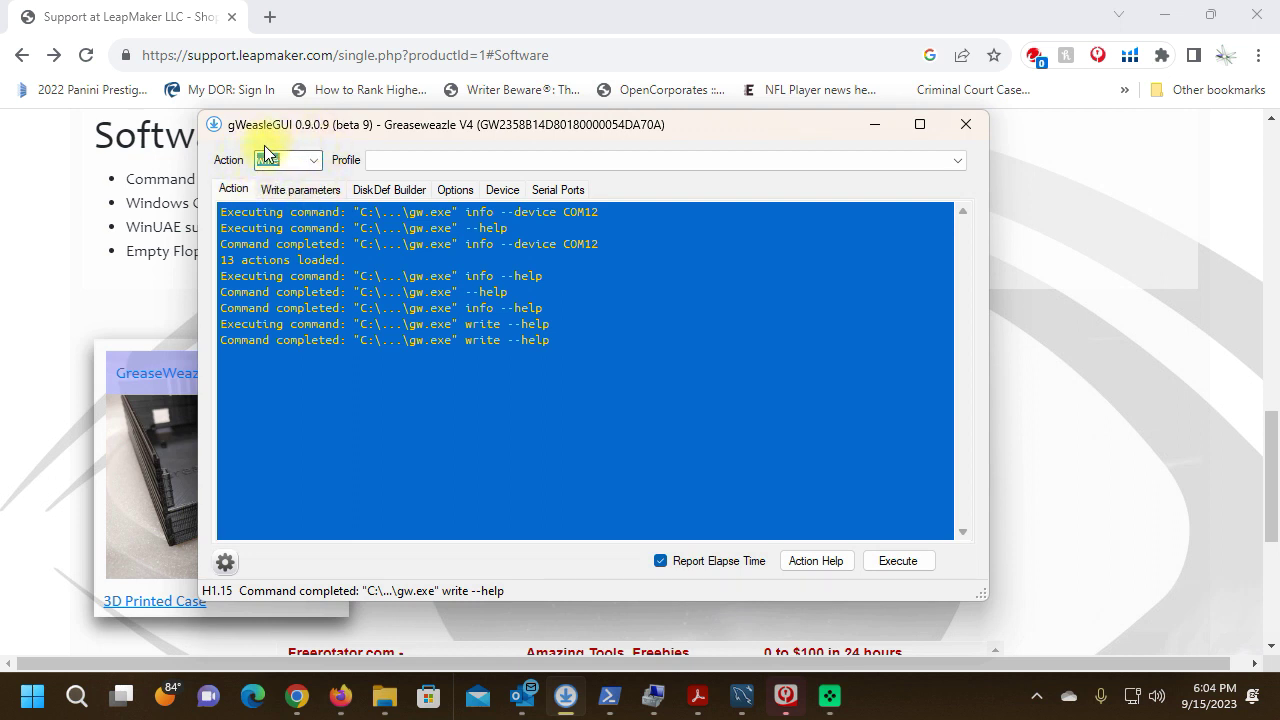
{"action": "left_click", "coordinate": [290, 191]}
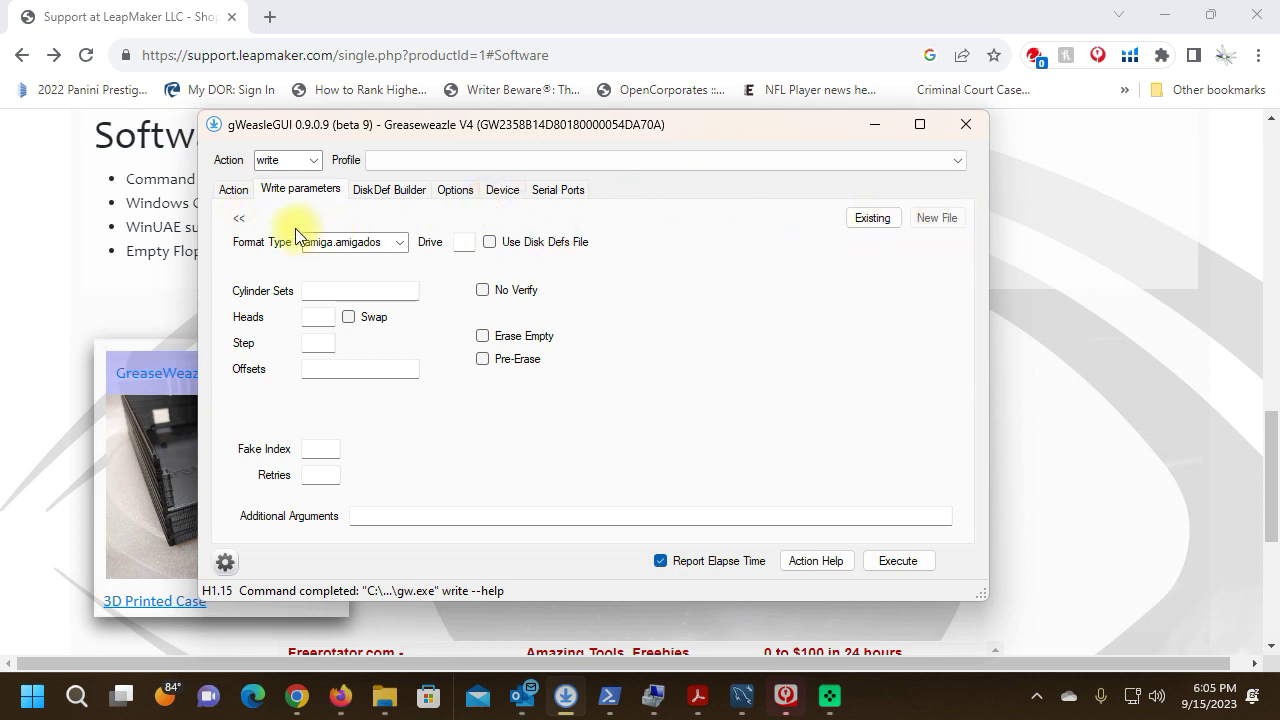
{"action": "left_click", "coordinate": [880, 219]}
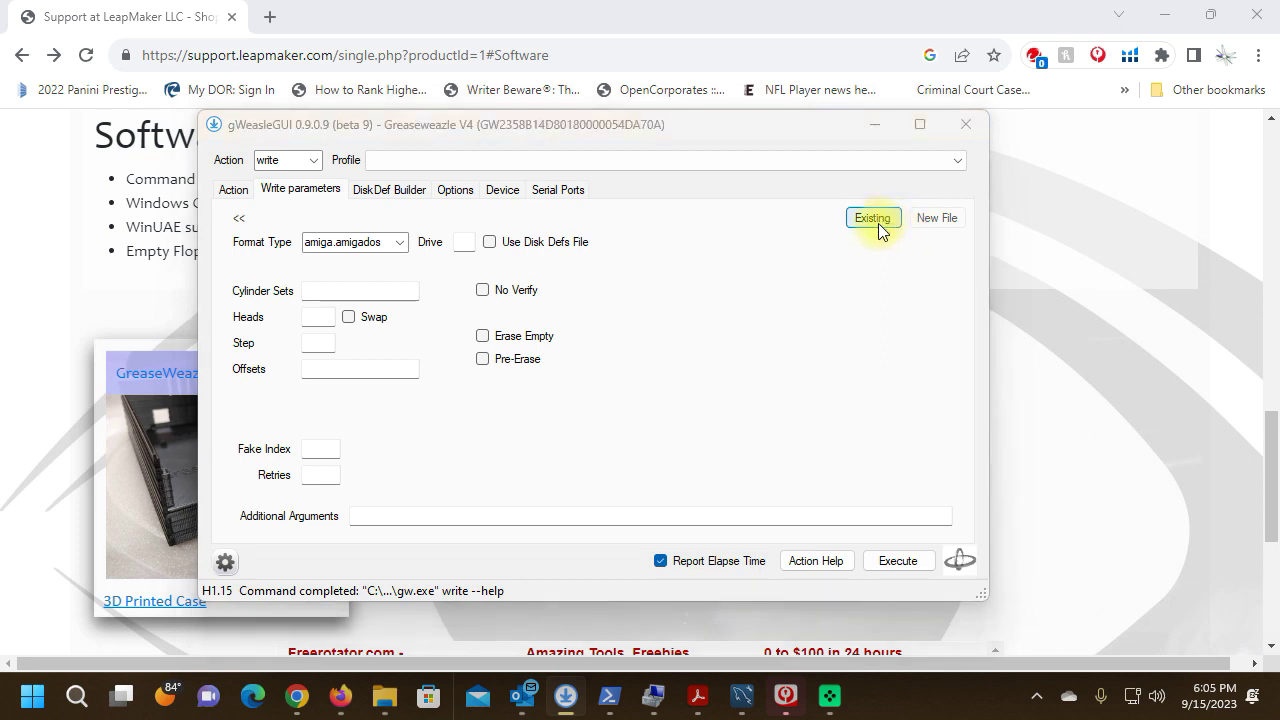
Step: Browse the adf folder, switching the file-type filter to A2R and back to ADF
{"action": "left_click_drag", "start_coordinate": [604, 150], "coordinate": [508, 88]}
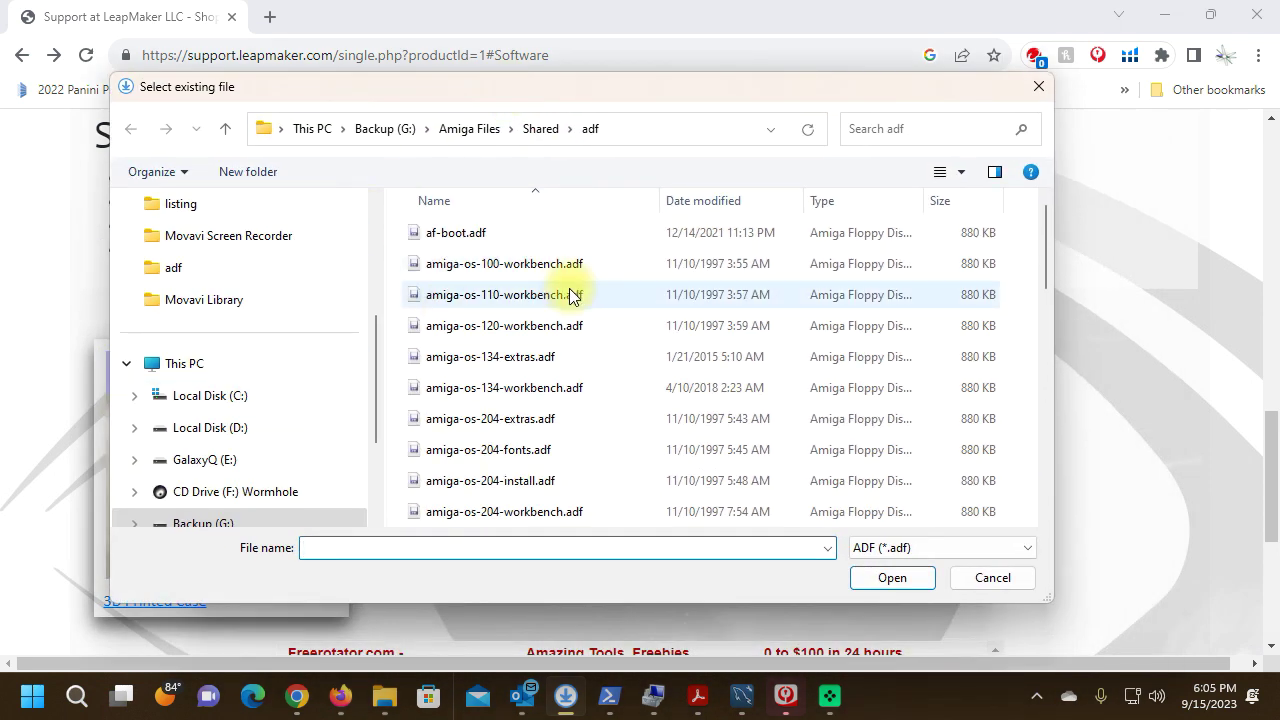
{"action": "scroll", "coordinate": [570, 295], "scroll_direction": "down", "scroll_amount": 4}
{"action": "scroll", "coordinate": [598, 362], "scroll_direction": "down", "scroll_amount": 2}
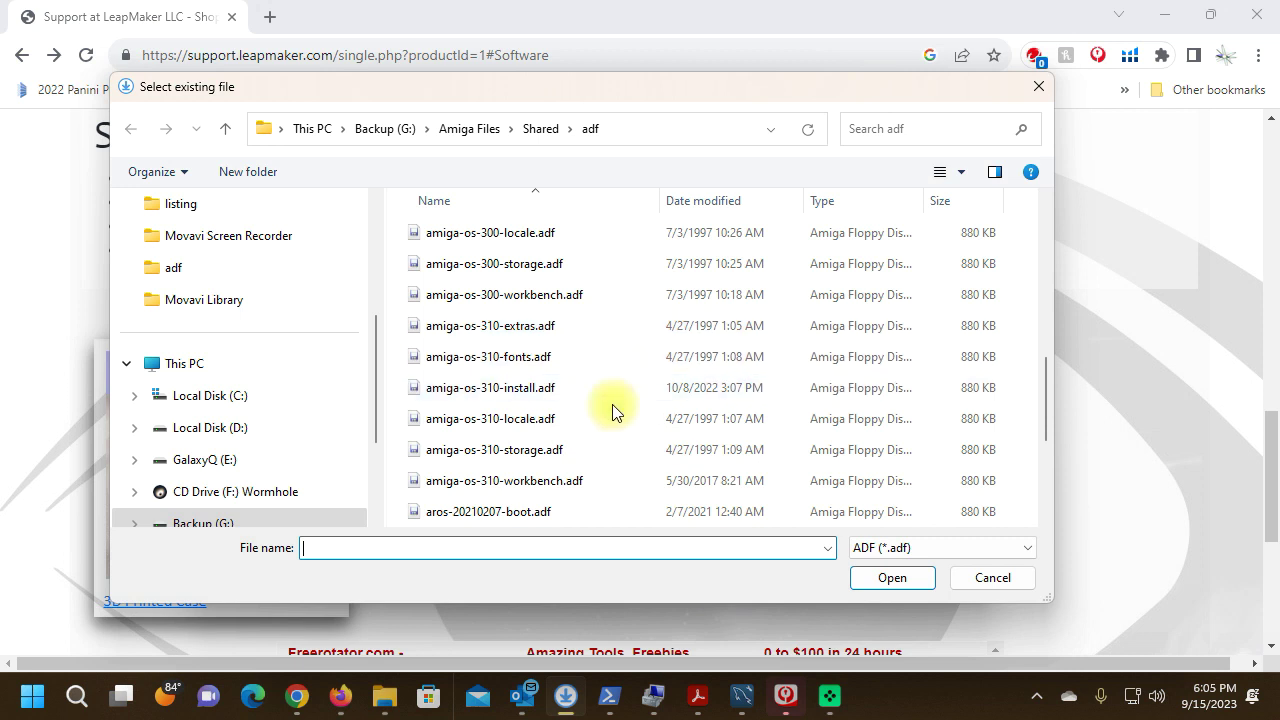
{"action": "left_click", "coordinate": [521, 481]}
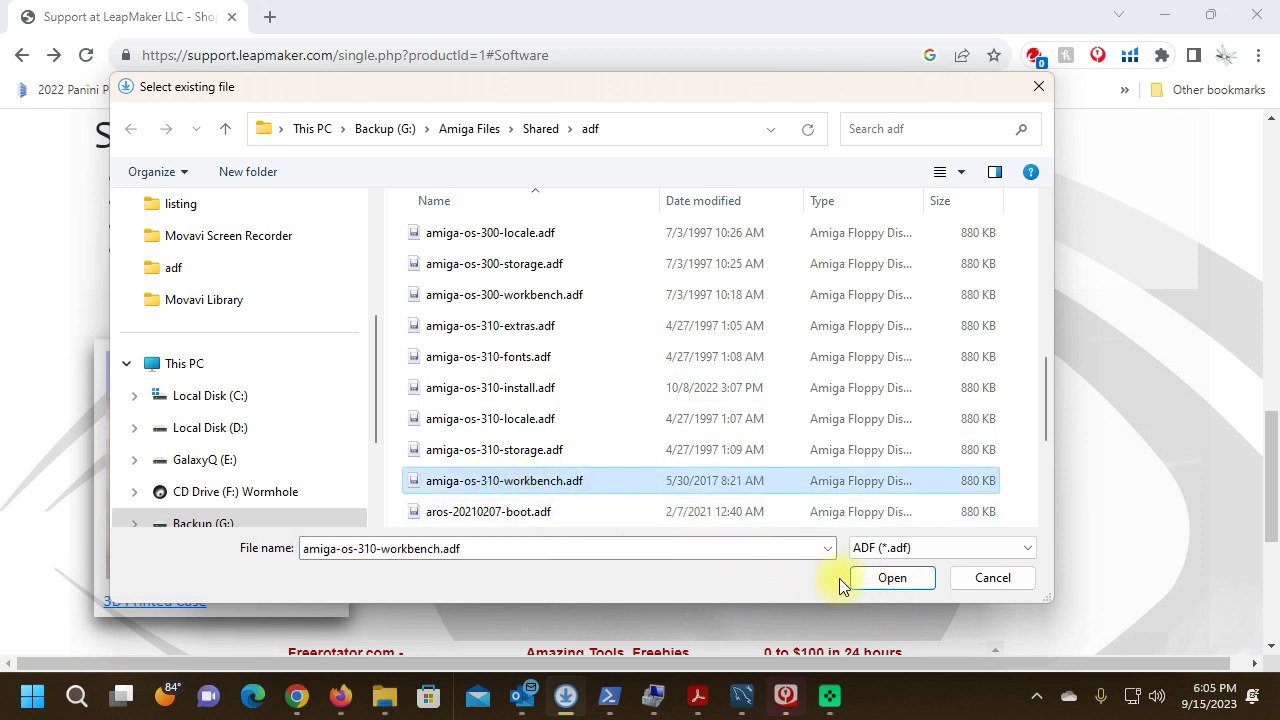
{"action": "left_click", "coordinate": [925, 549]}
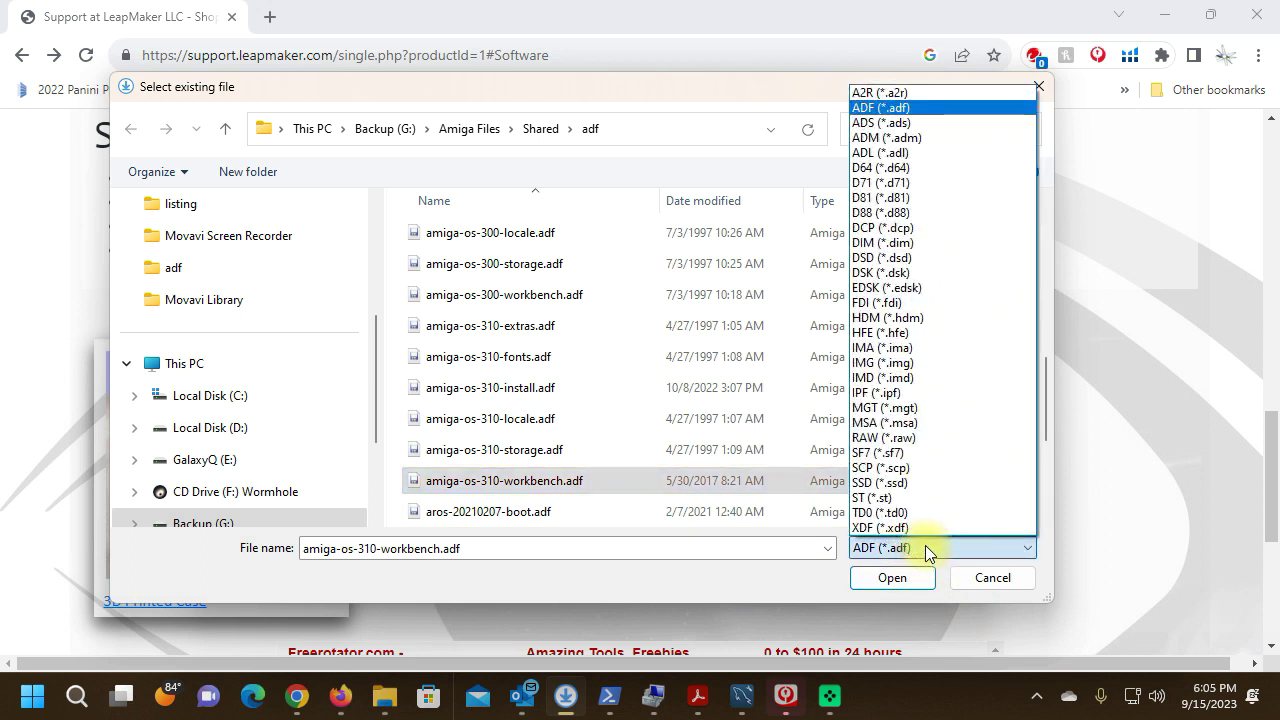
{"action": "left_click", "coordinate": [881, 93]}
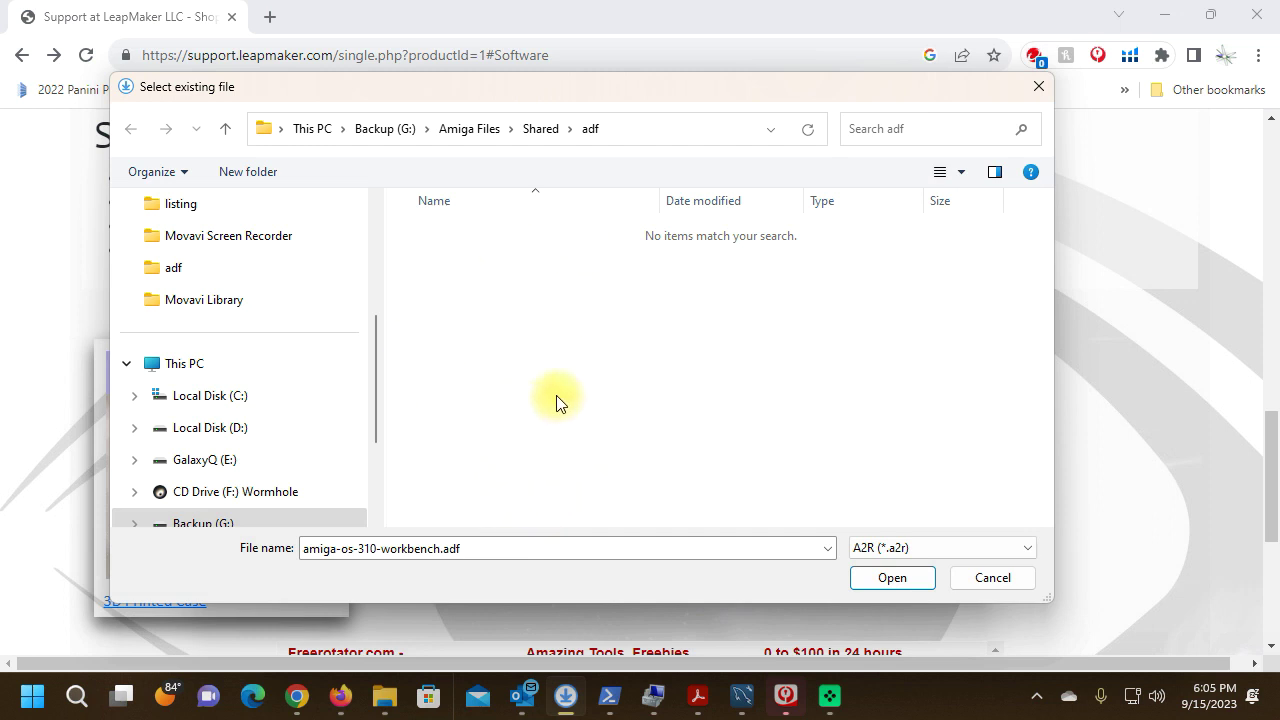
{"action": "left_click", "coordinate": [903, 557]}
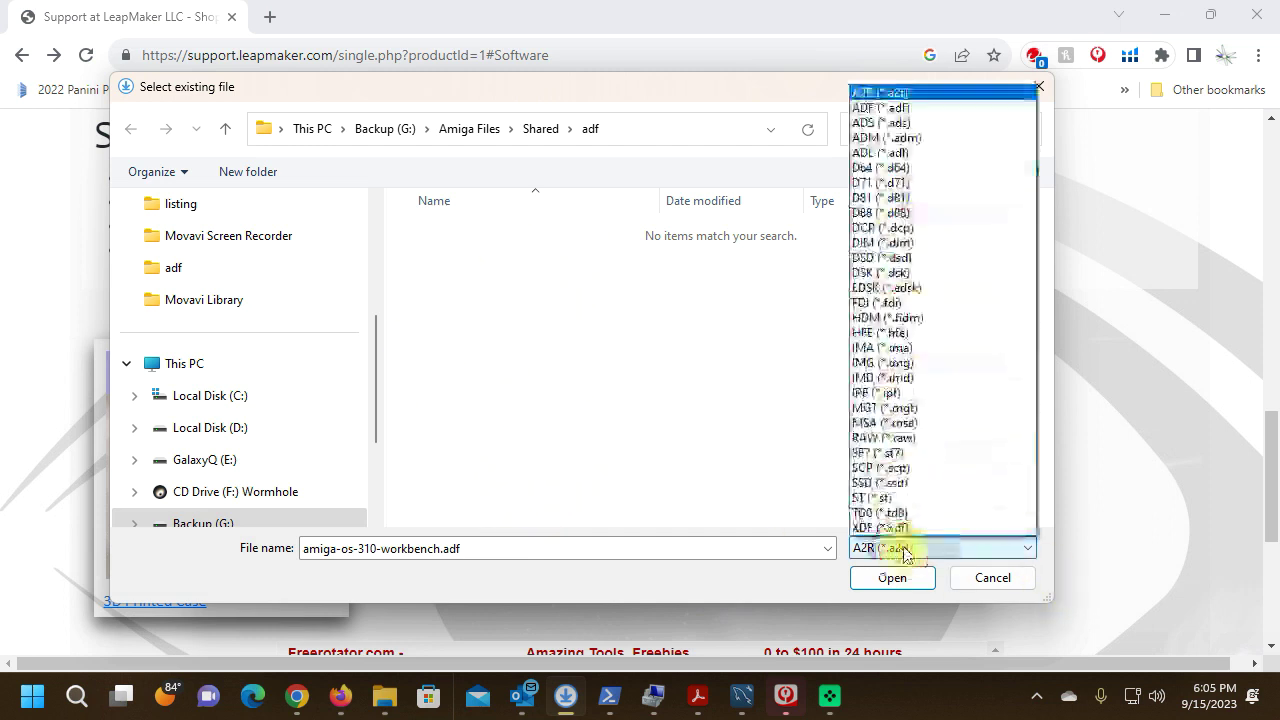
{"action": "left_click", "coordinate": [876, 110]}
{"action": "left_click", "coordinate": [908, 548]}
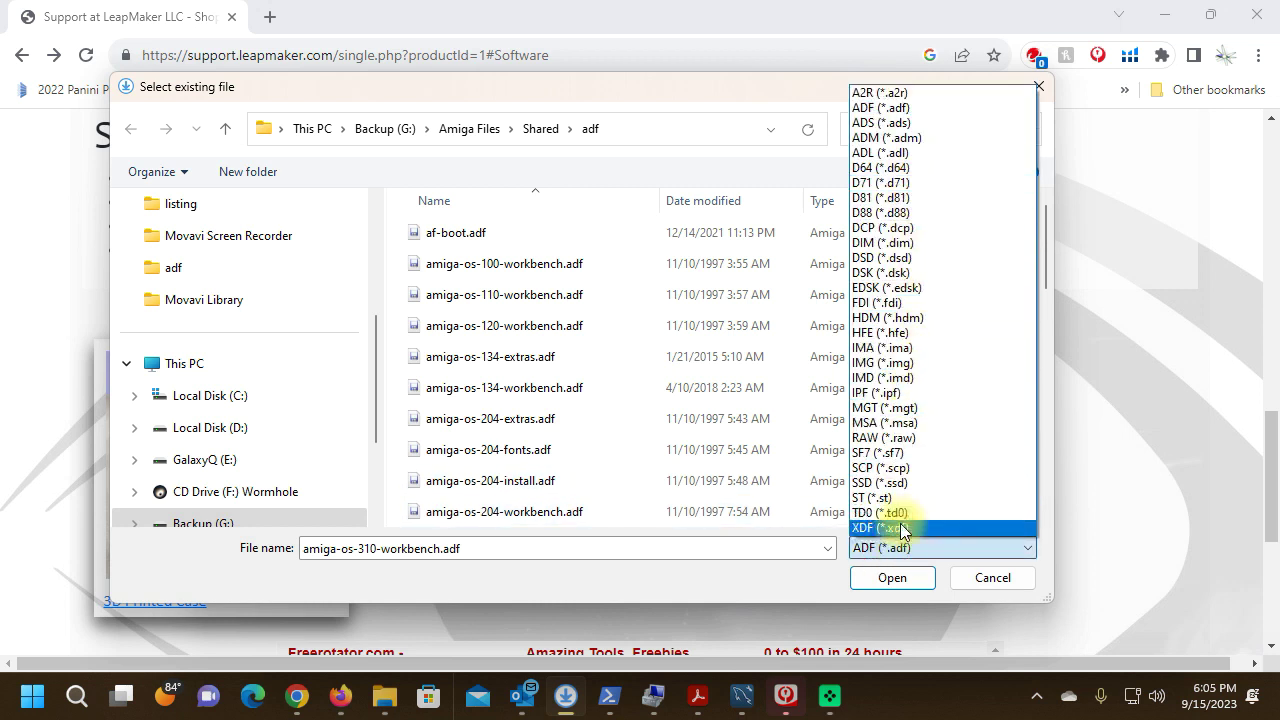
{"action": "left_click", "coordinate": [904, 110]}
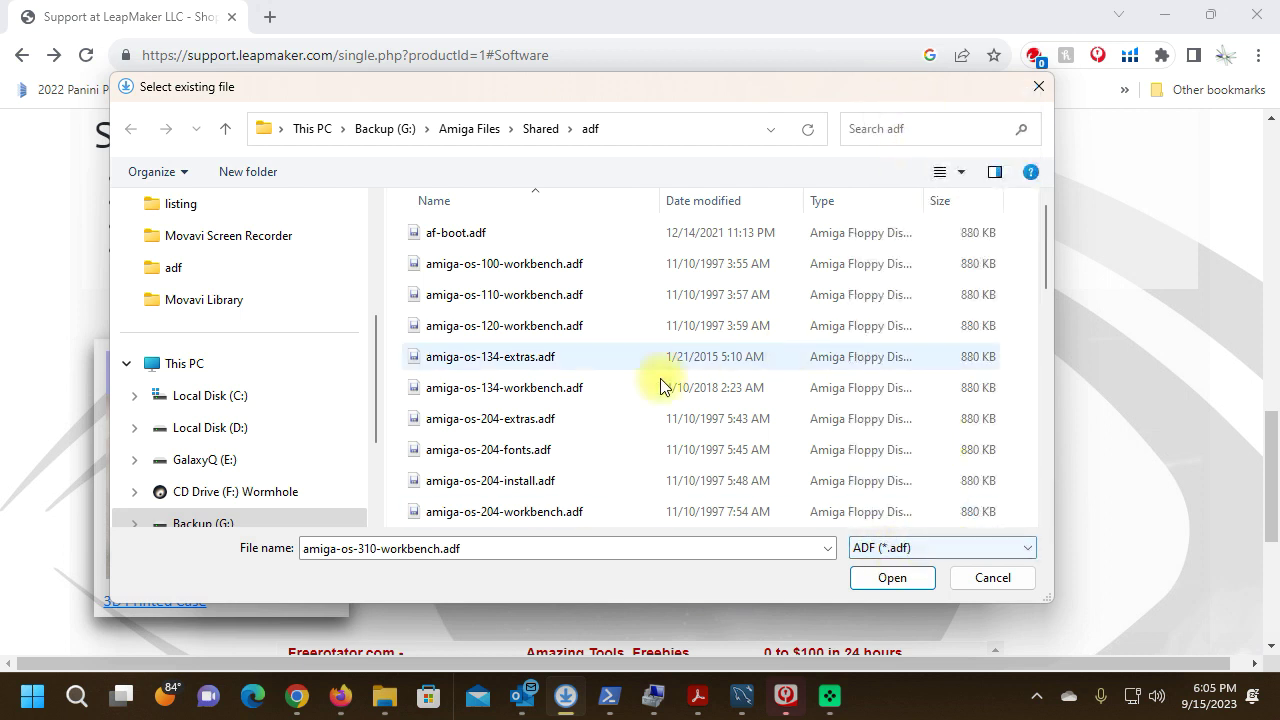
{"action": "scroll", "coordinate": [560, 422], "scroll_direction": "down", "scroll_amount": 1}
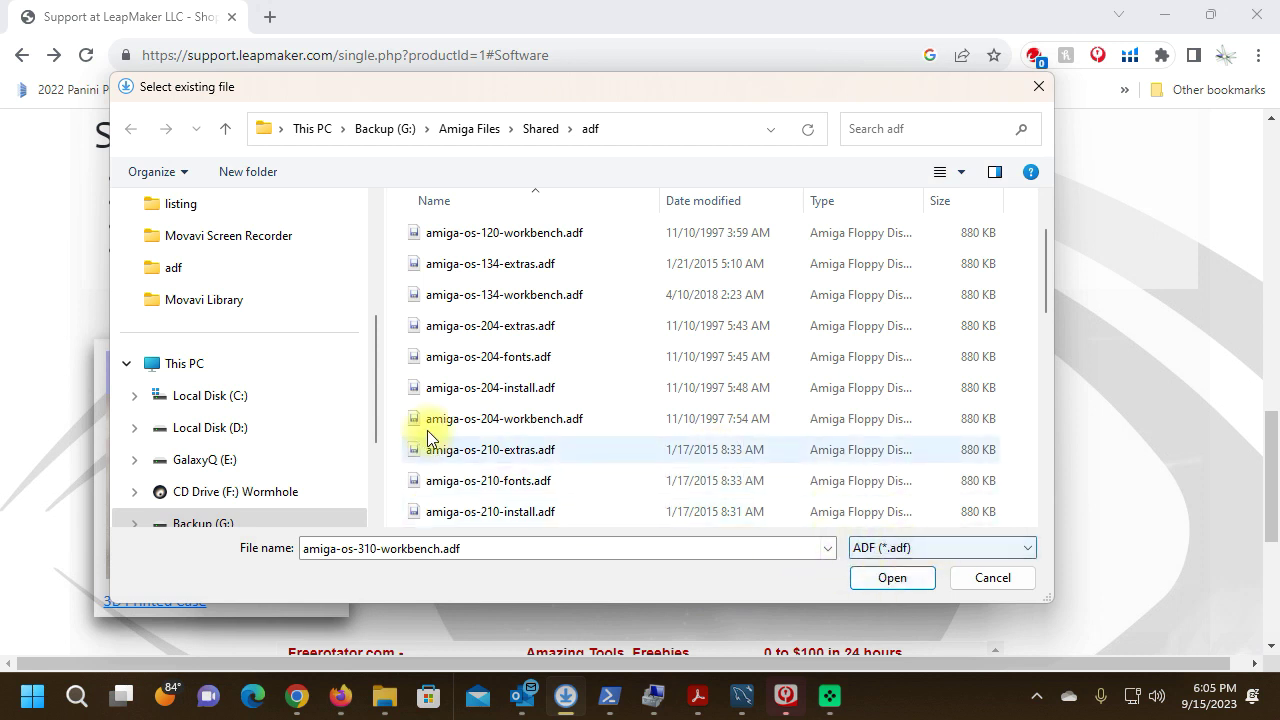
{"action": "scroll", "coordinate": [522, 480], "scroll_direction": "down", "scroll_amount": 1}
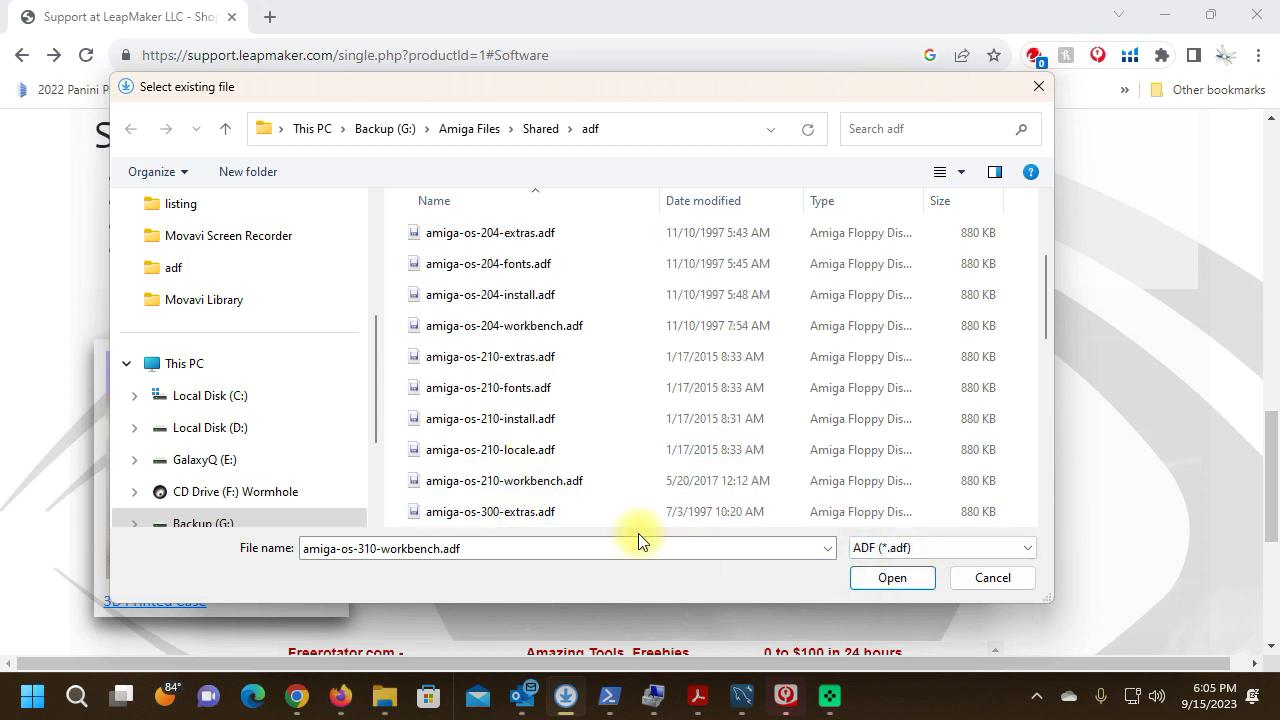
Step: Choose amiga-os-310-install.adf as the image to write
{"action": "left_click", "coordinate": [508, 481]}
{"action": "scroll", "coordinate": [559, 410], "scroll_direction": "down", "scroll_amount": 3}
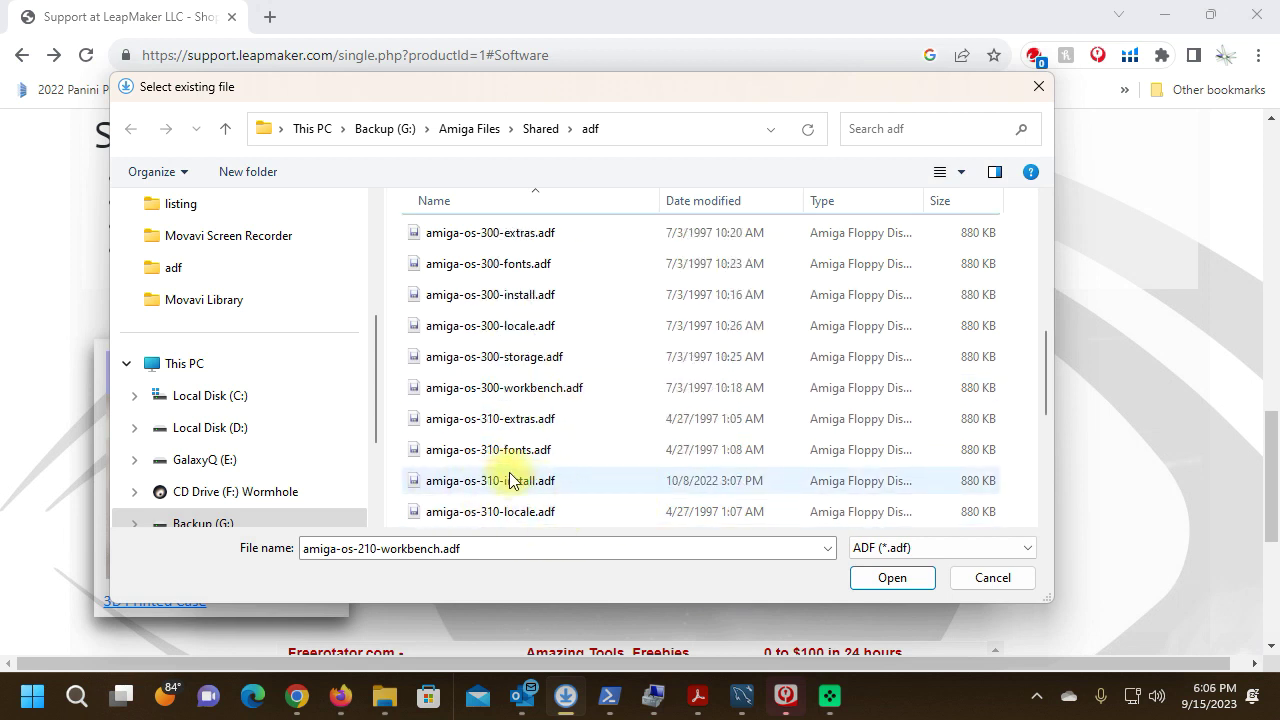
{"action": "left_click", "coordinate": [540, 487]}
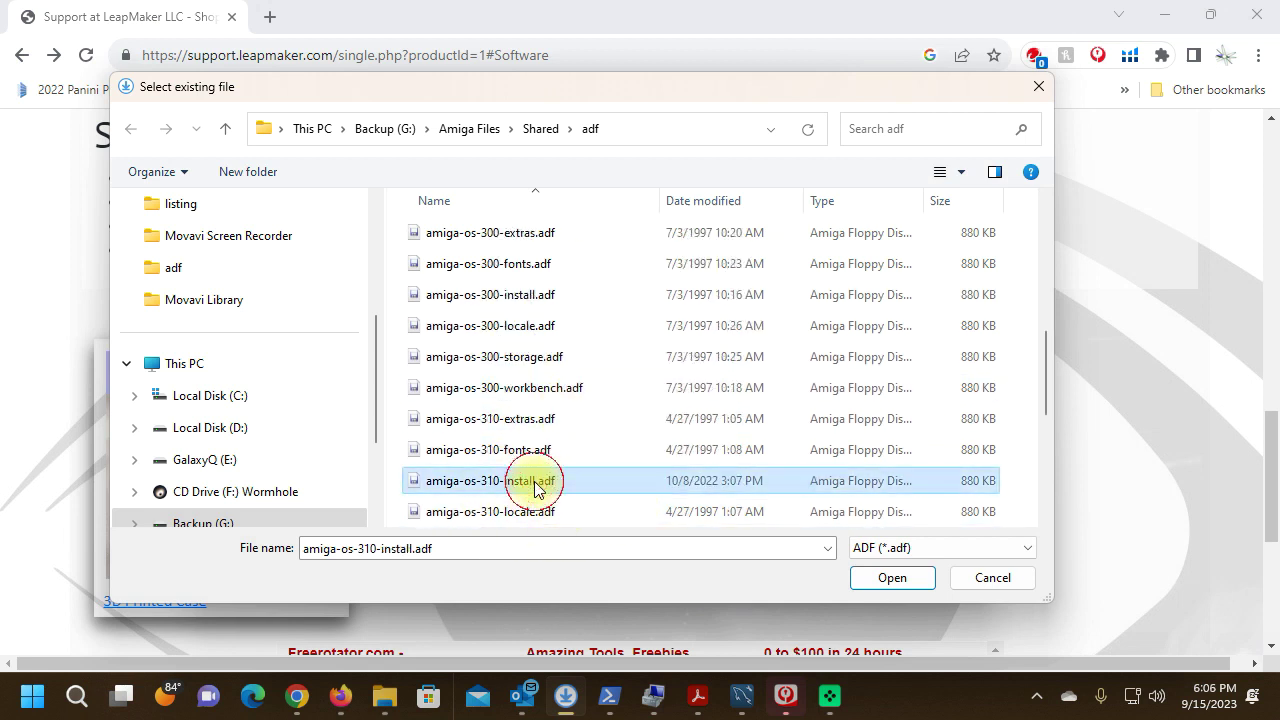
{"action": "scroll", "coordinate": [588, 478], "scroll_direction": "up", "scroll_amount": 4}
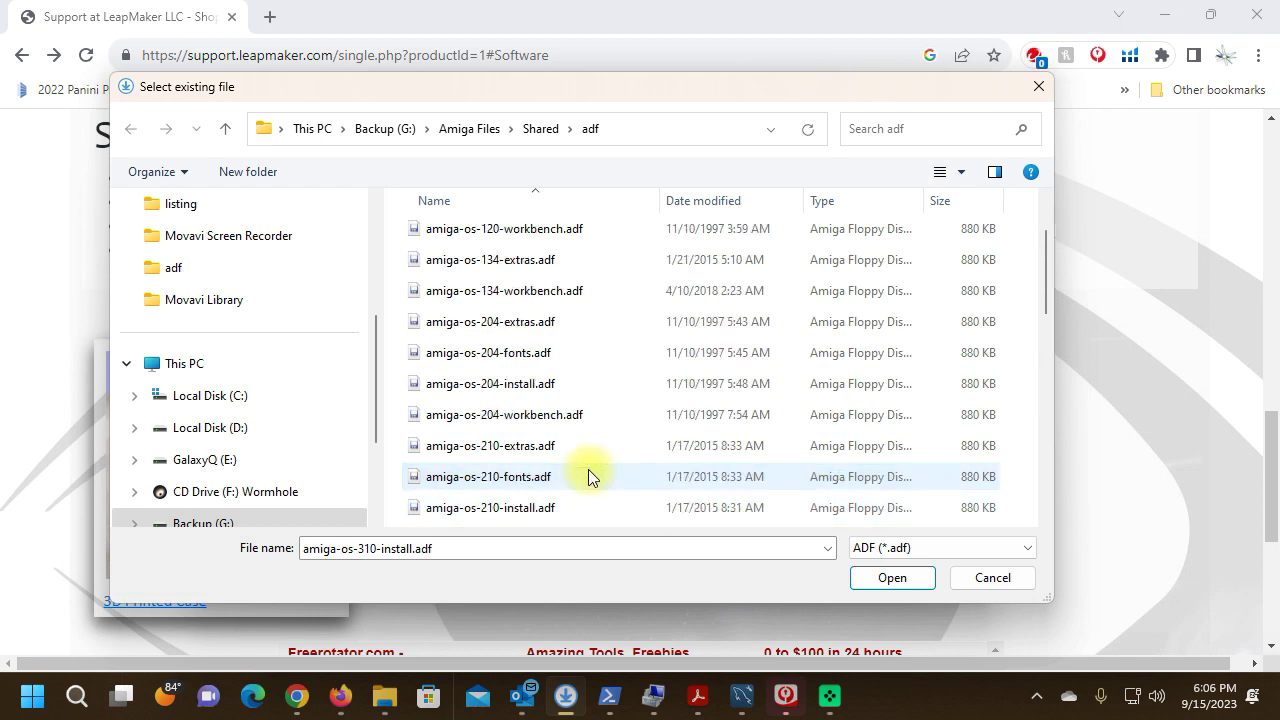
{"action": "scroll", "coordinate": [588, 478], "scroll_direction": "down", "scroll_amount": 7}
{"action": "scroll", "coordinate": [586, 474], "scroll_direction": "up", "scroll_amount": 3}
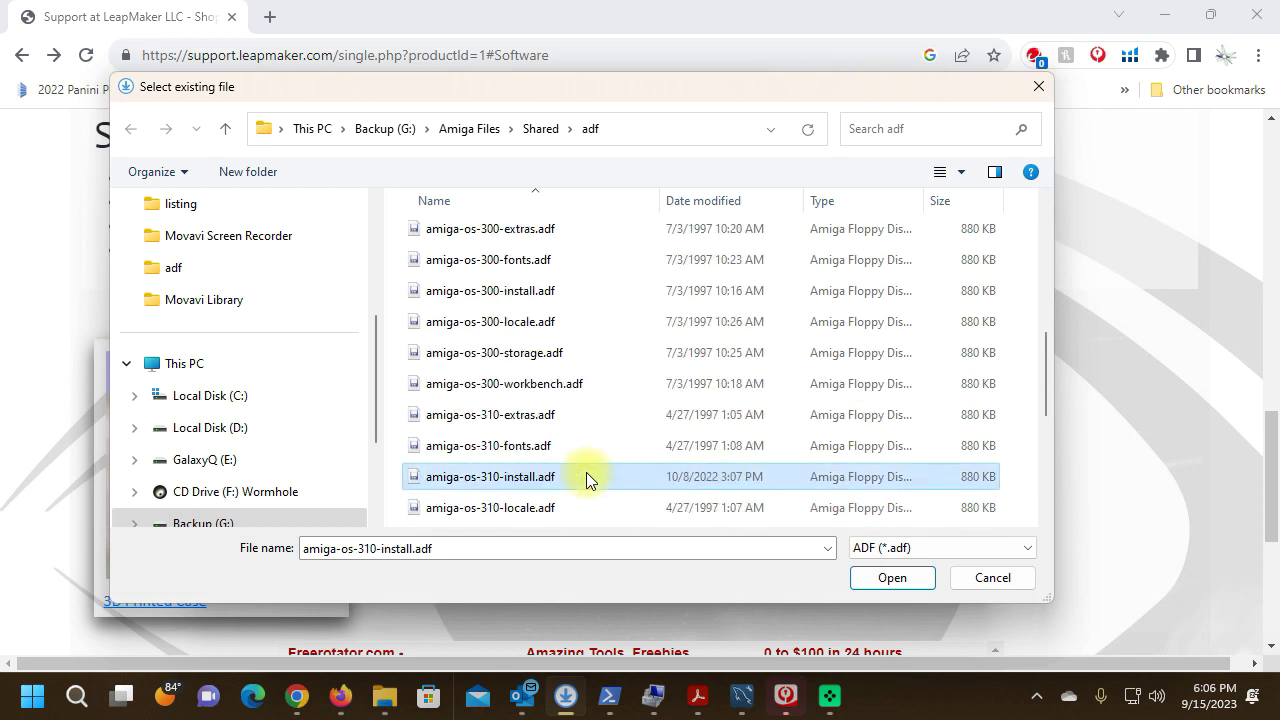
{"action": "scroll", "coordinate": [586, 474], "scroll_direction": "down", "scroll_amount": 1}
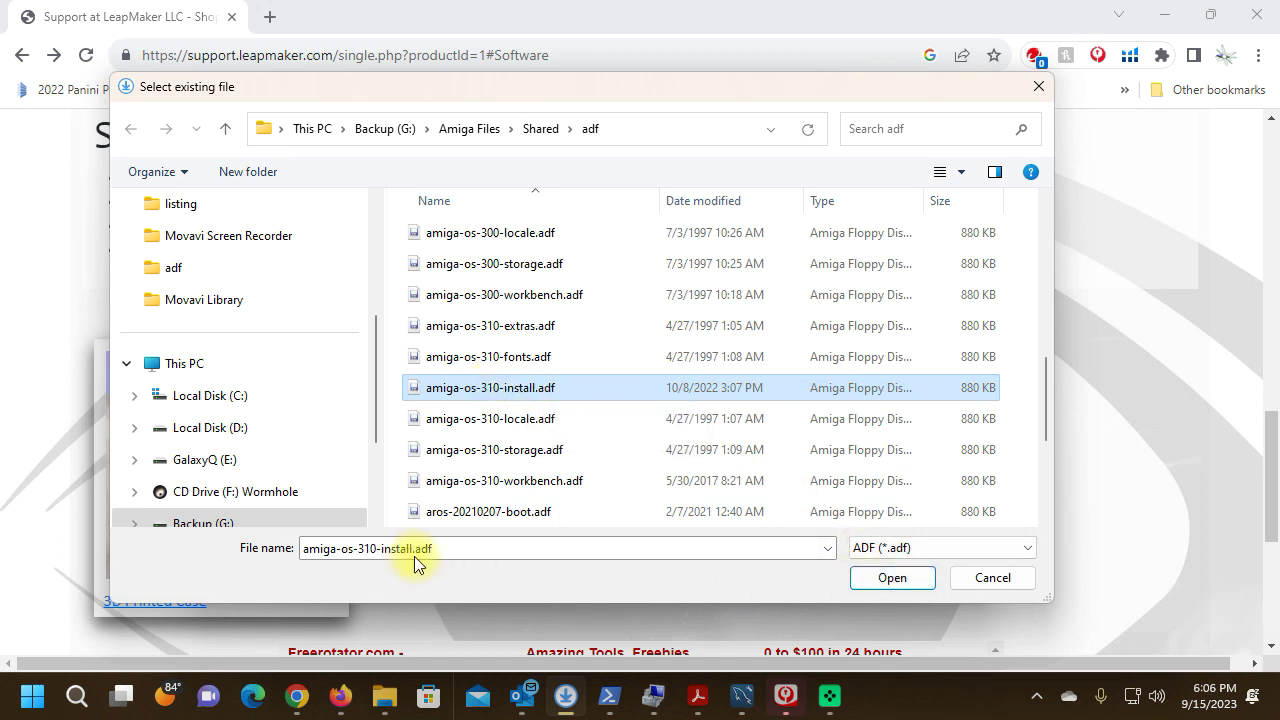
{"action": "left_click", "coordinate": [891, 582]}
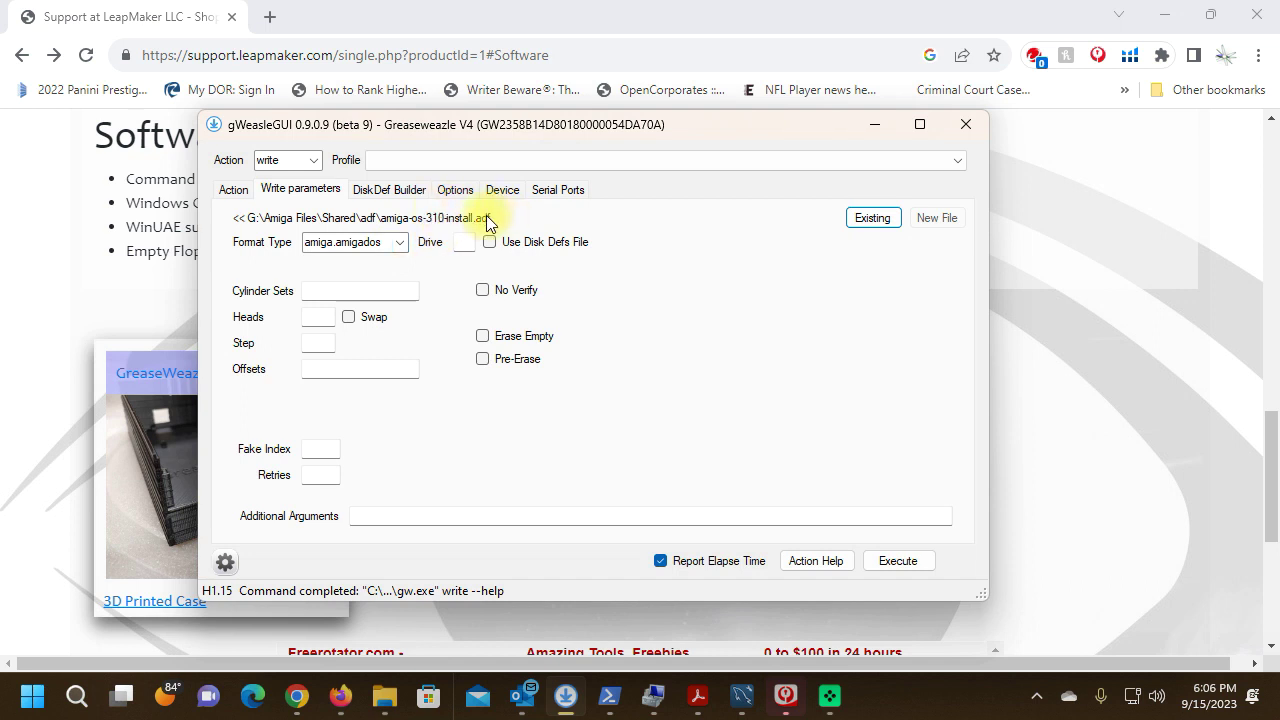
{"action": "left_click", "coordinate": [400, 244]}
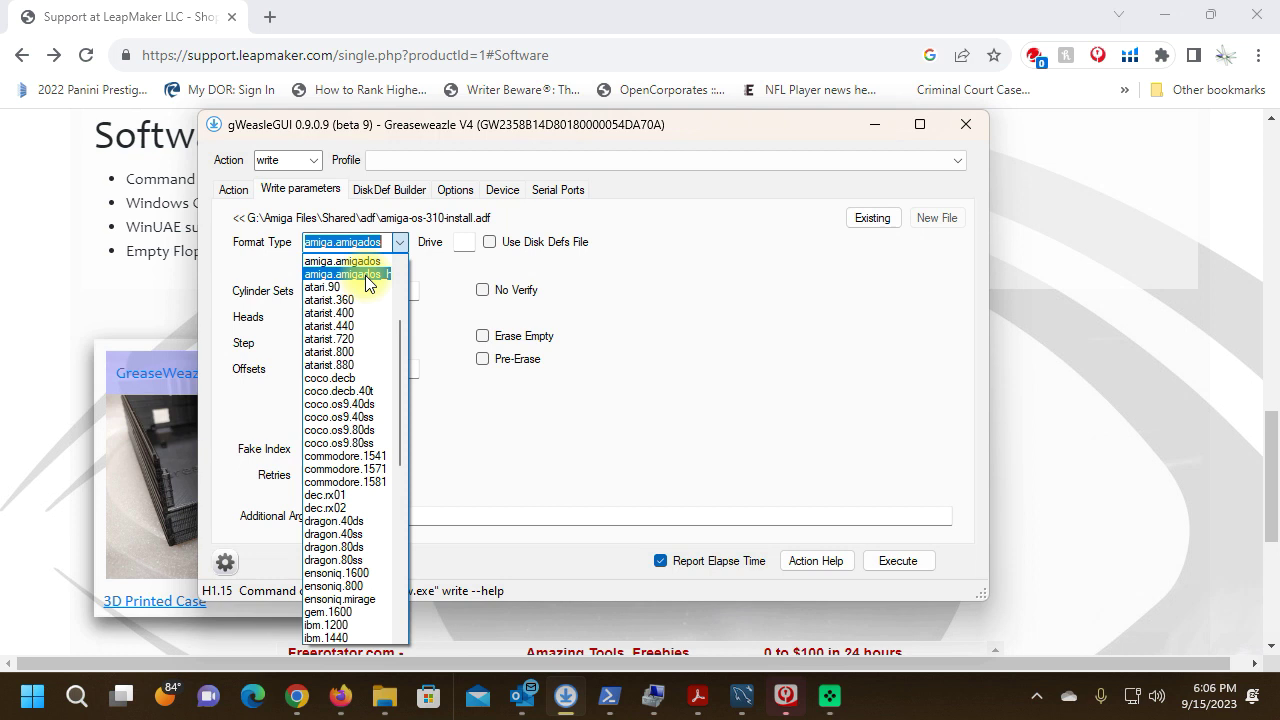
{"action": "left_click", "coordinate": [364, 262]}
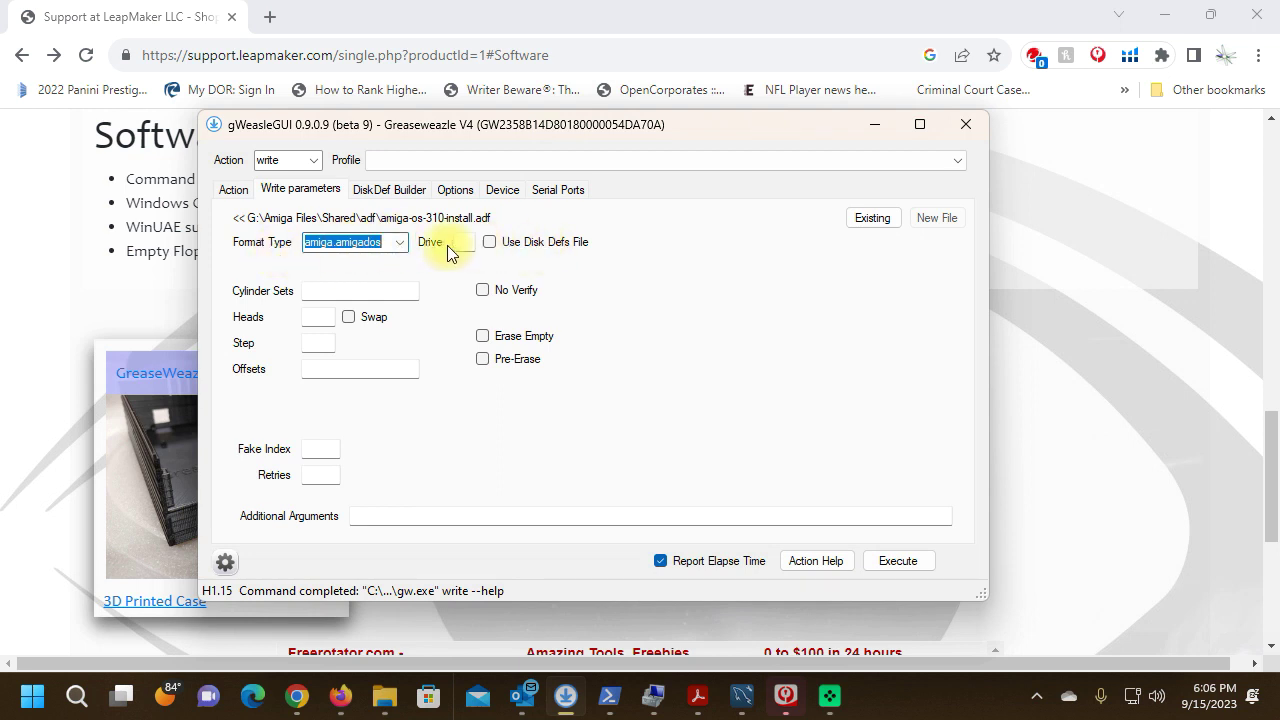
{"action": "left_click", "coordinate": [397, 246]}
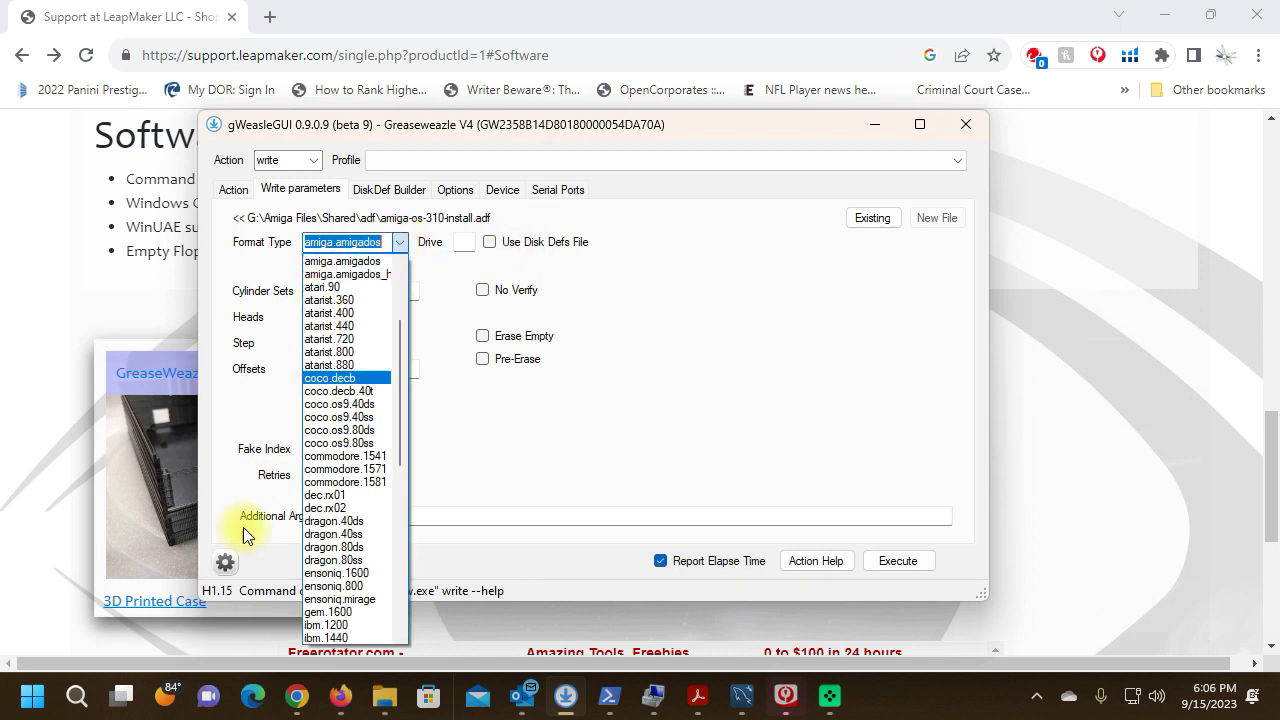
{"action": "left_click", "coordinate": [398, 246]}
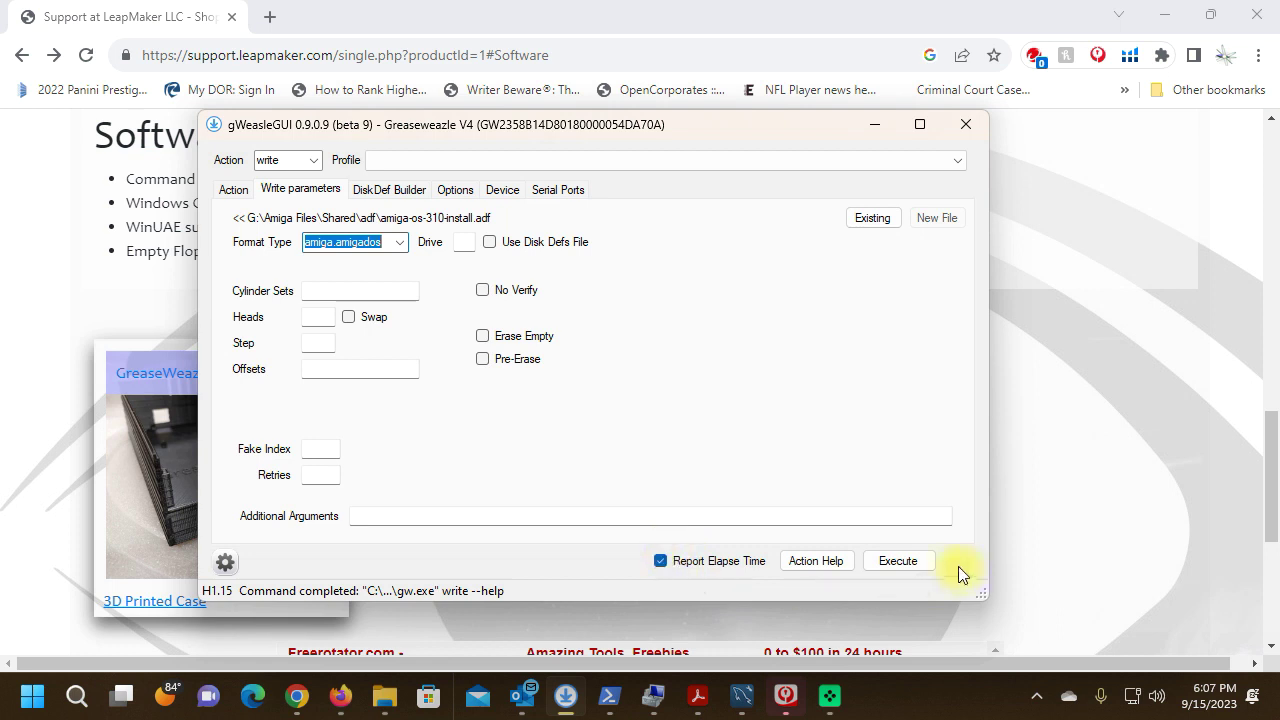
Step: Run the write to COM12, which fails verifying Track 0.0 after three retries
{"action": "left_click", "coordinate": [898, 561]}
{"action": "left_click", "coordinate": [906, 566]}
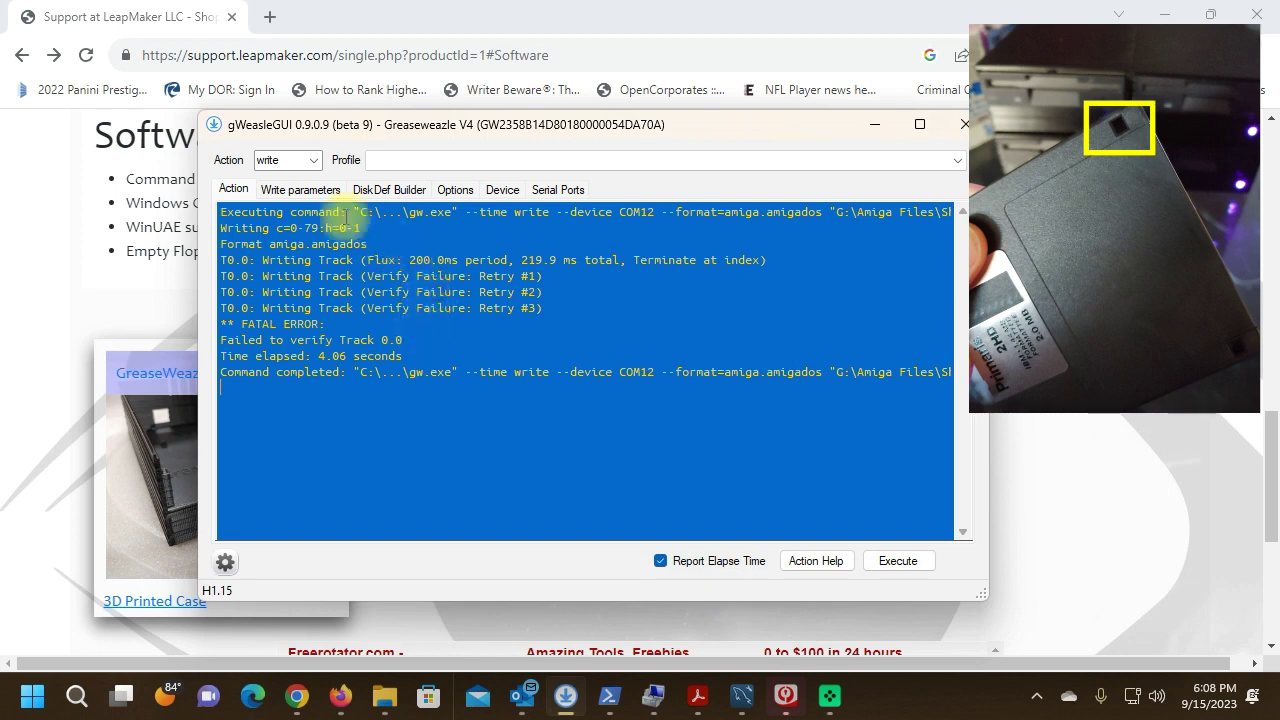
Step: Rerun the write until all tracks verify in 97.11 seconds, then minimize gWeasleGUI
{"action": "left_click", "coordinate": [307, 199]}
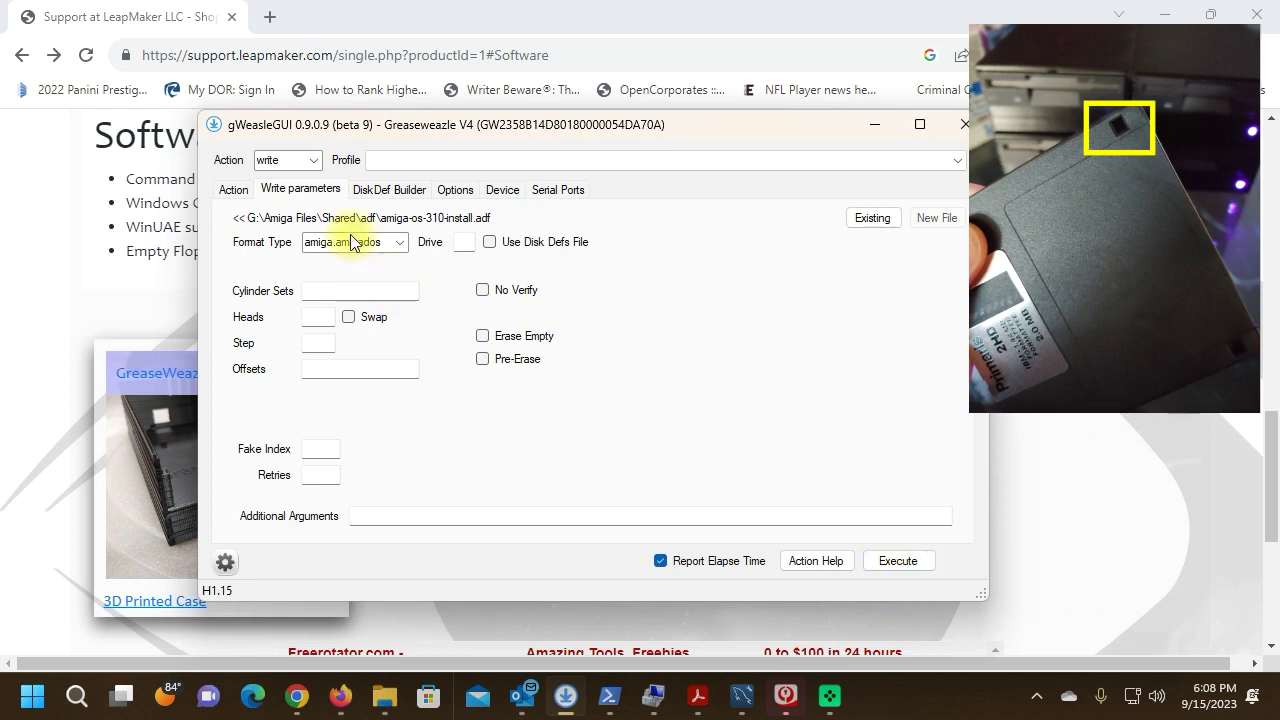
{"action": "left_click", "coordinate": [908, 568]}
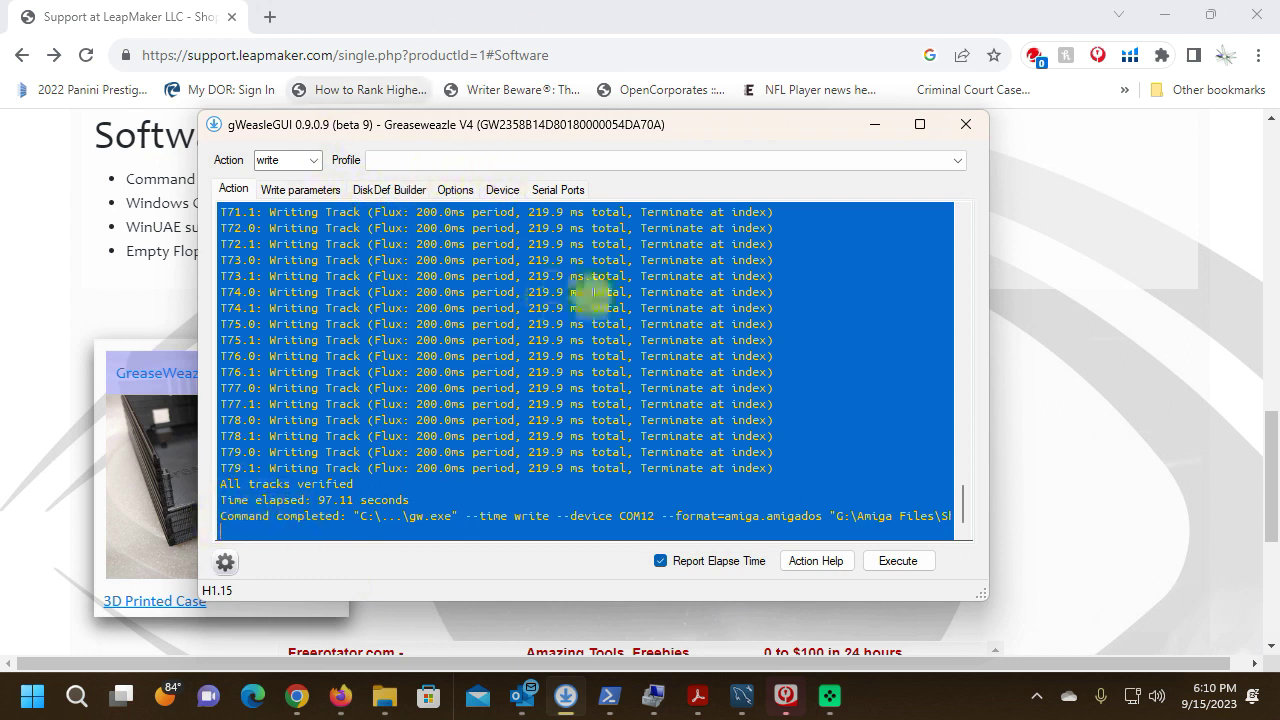
{"action": "left_click", "coordinate": [879, 124]}
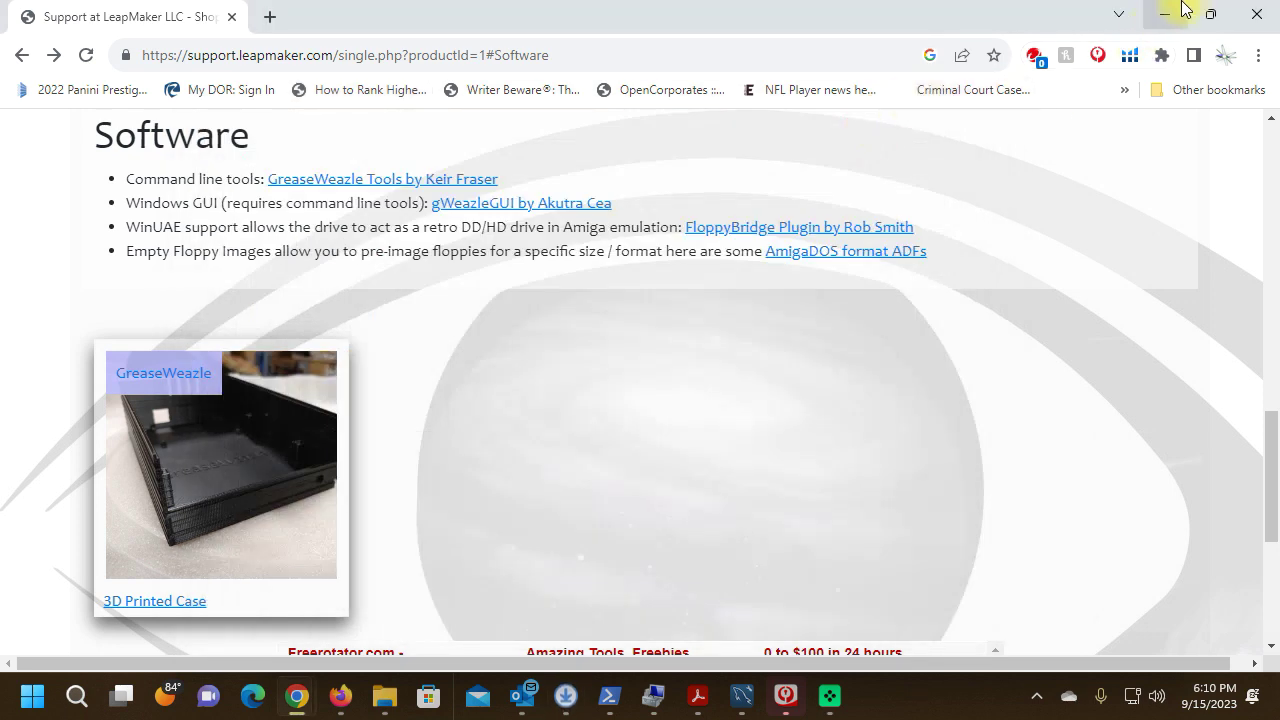
Step: Load the a4000_90s-UAEGFX configuration, confirm KS ROM v3.1 (A4000) rev 40.68, and view the floppy drives
{"action": "left_click", "coordinate": [1164, 15]}
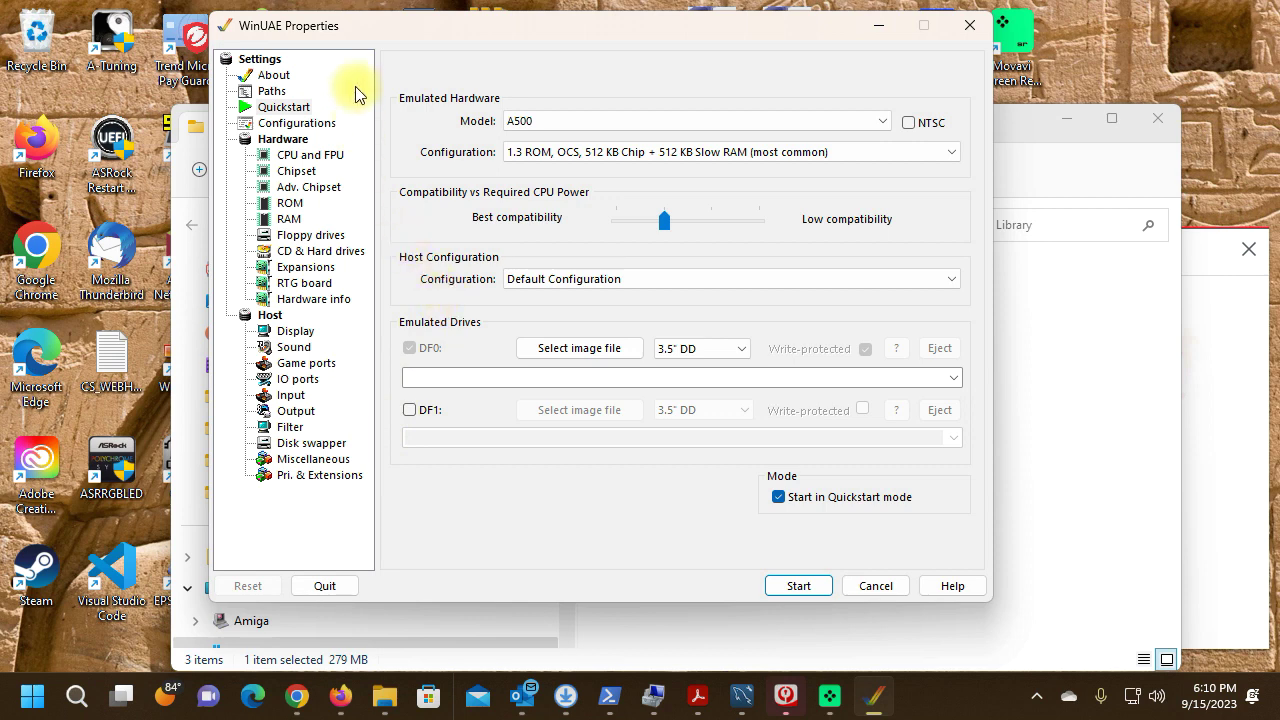
{"action": "left_click", "coordinate": [280, 125]}
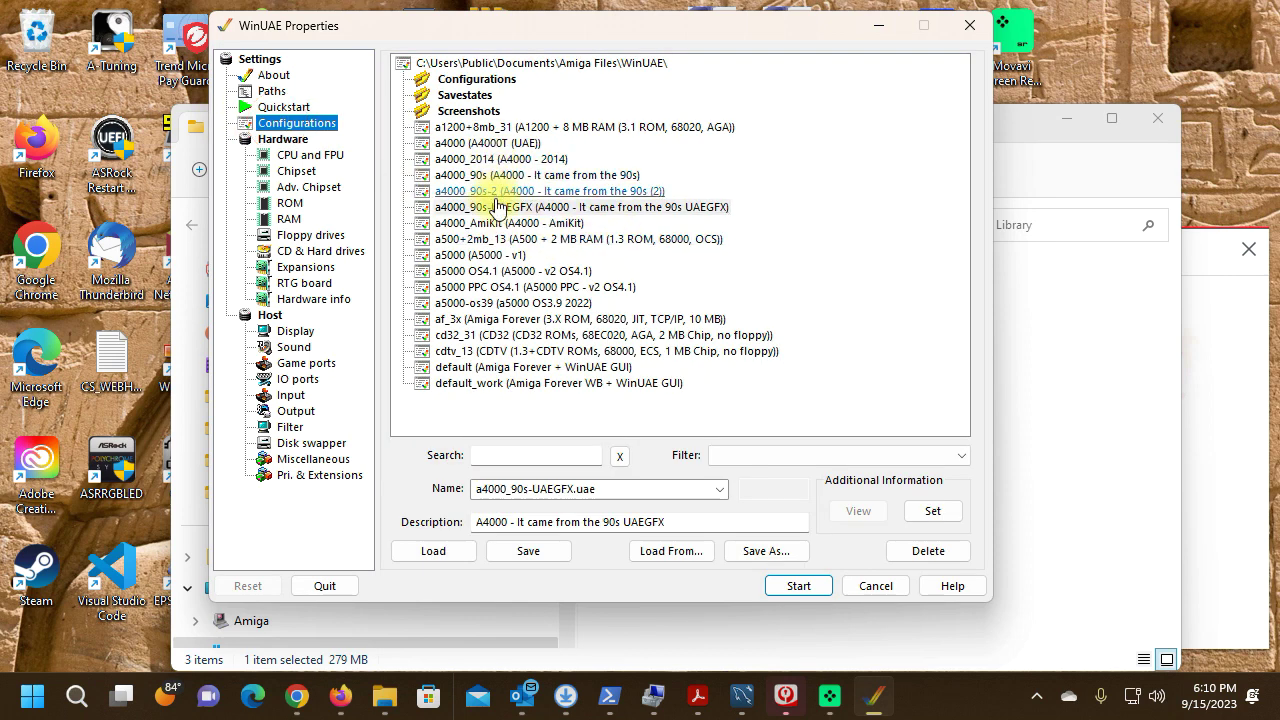
{"action": "left_click", "coordinate": [537, 210]}
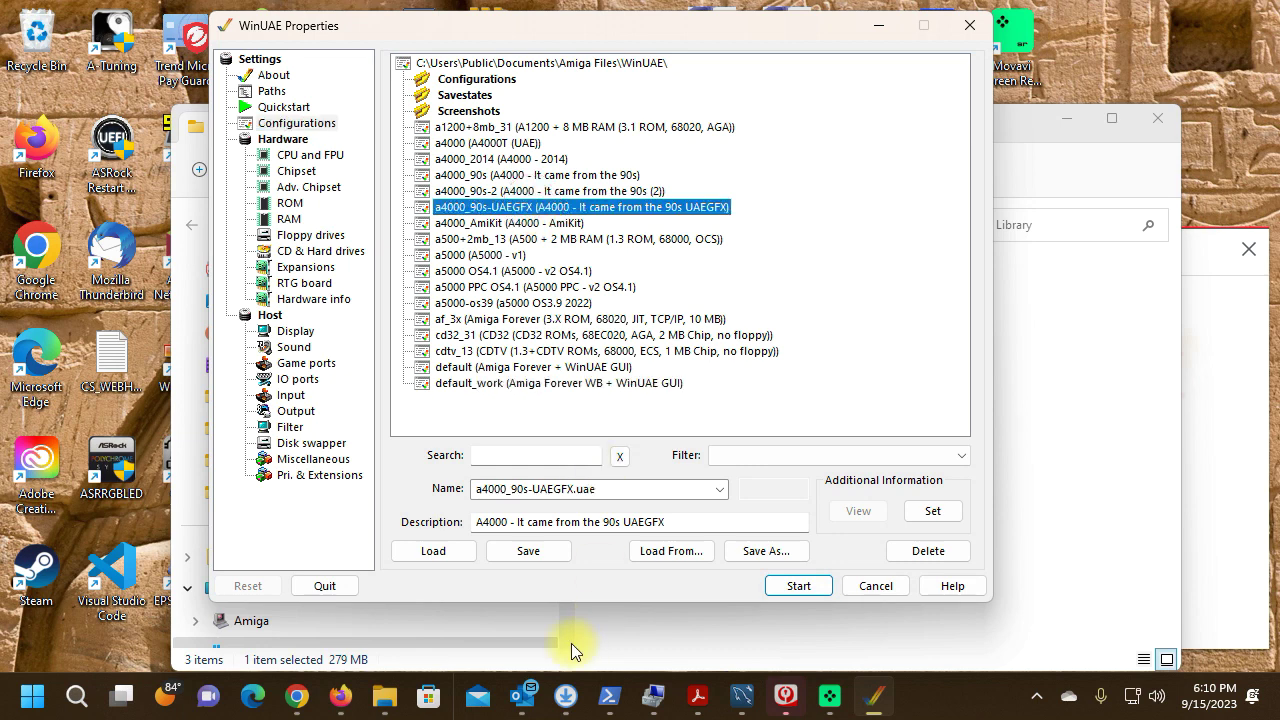
{"action": "left_click", "coordinate": [430, 551]}
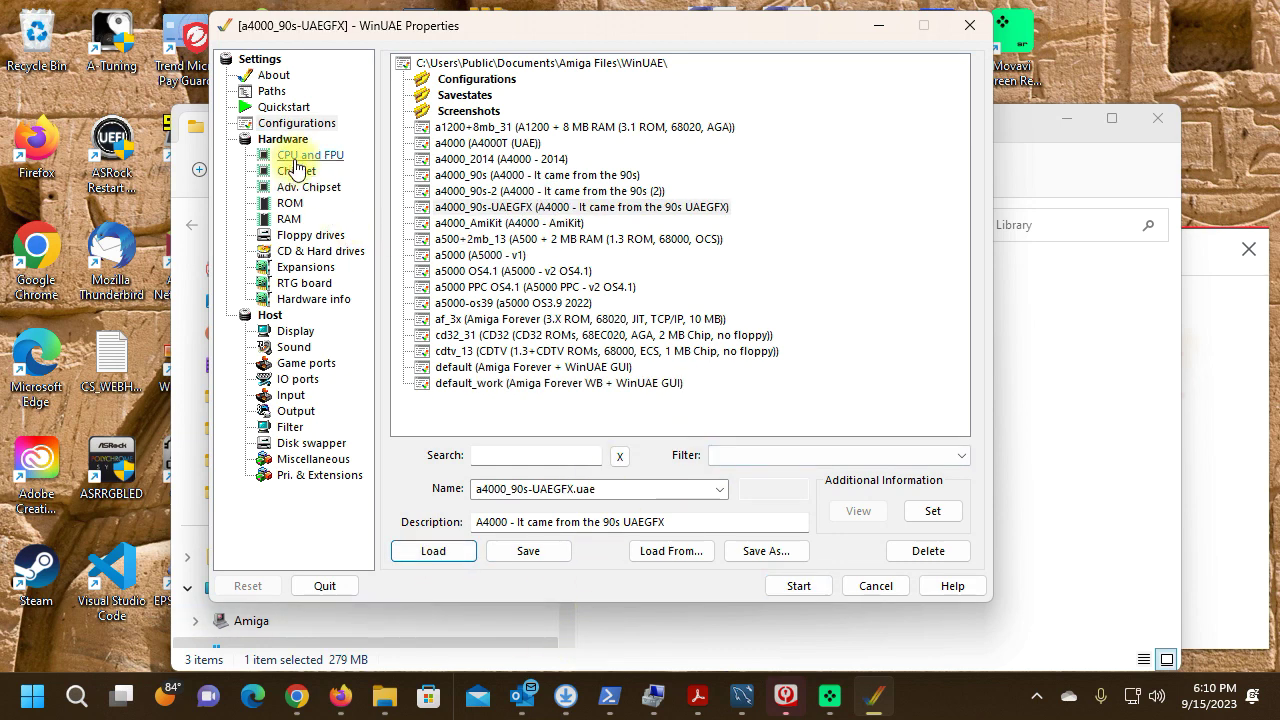
{"action": "left_click", "coordinate": [282, 193]}
{"action": "left_click", "coordinate": [288, 203]}
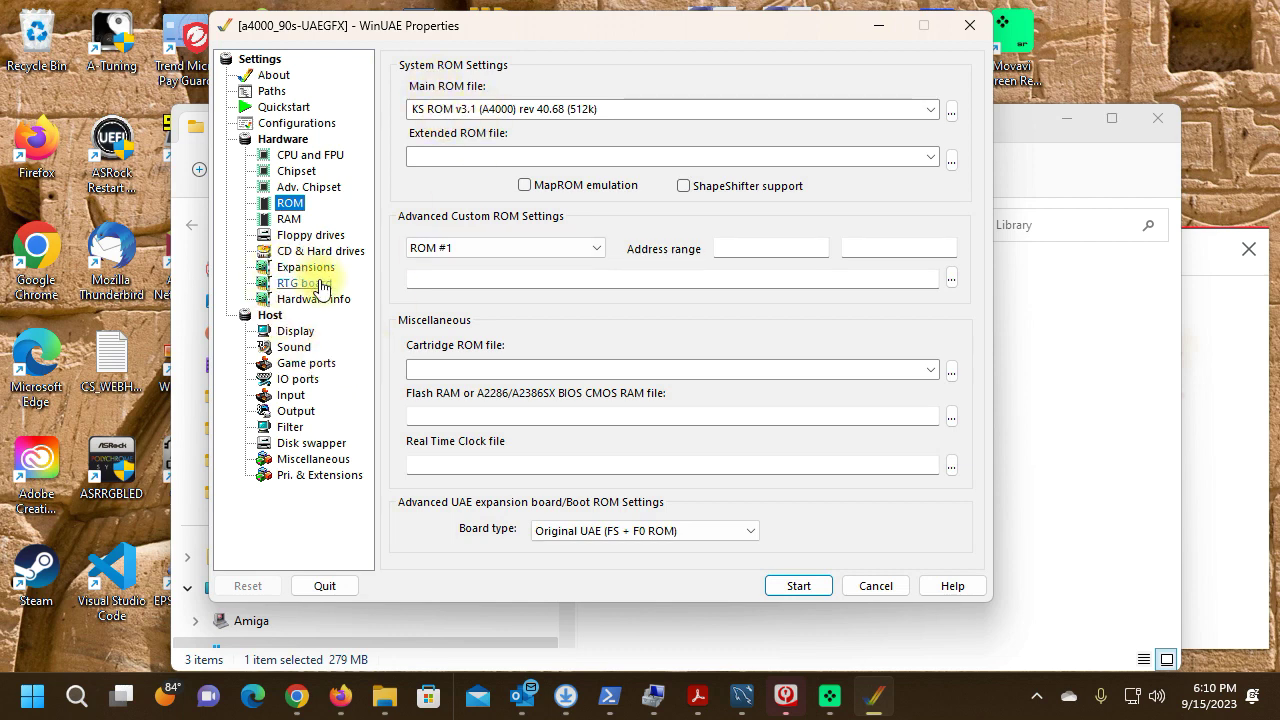
{"action": "left_click", "coordinate": [308, 236]}
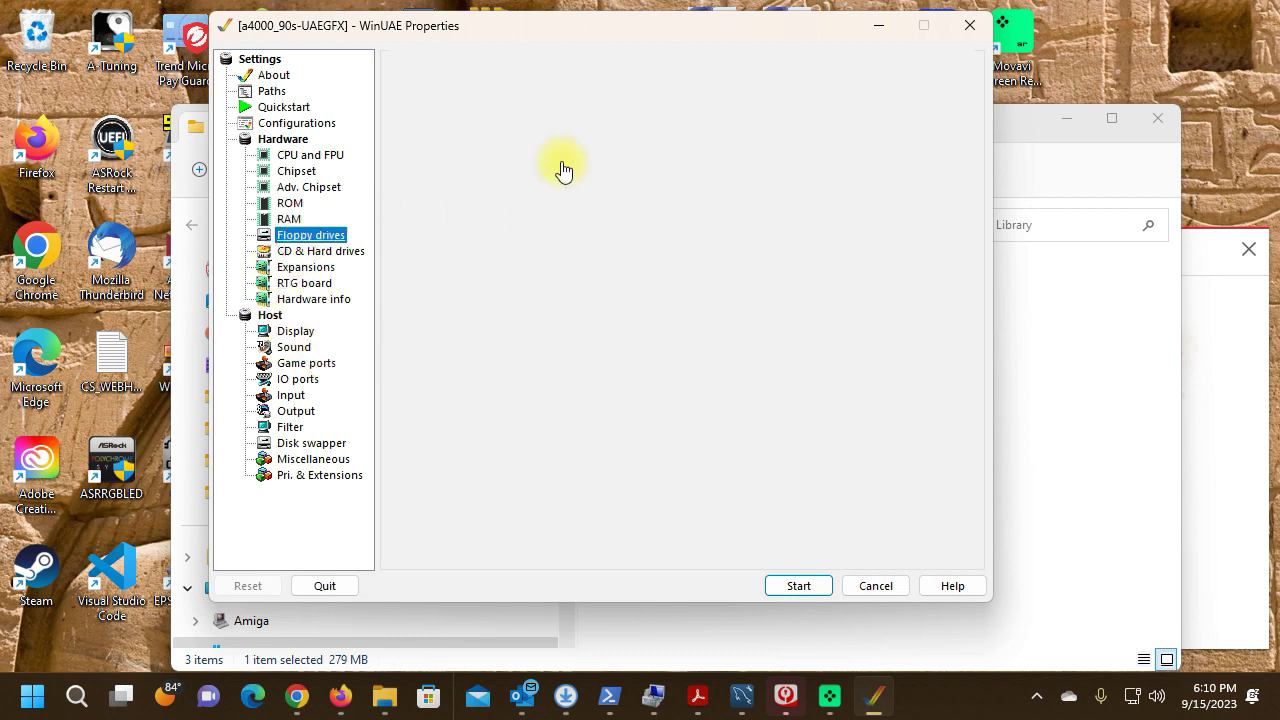